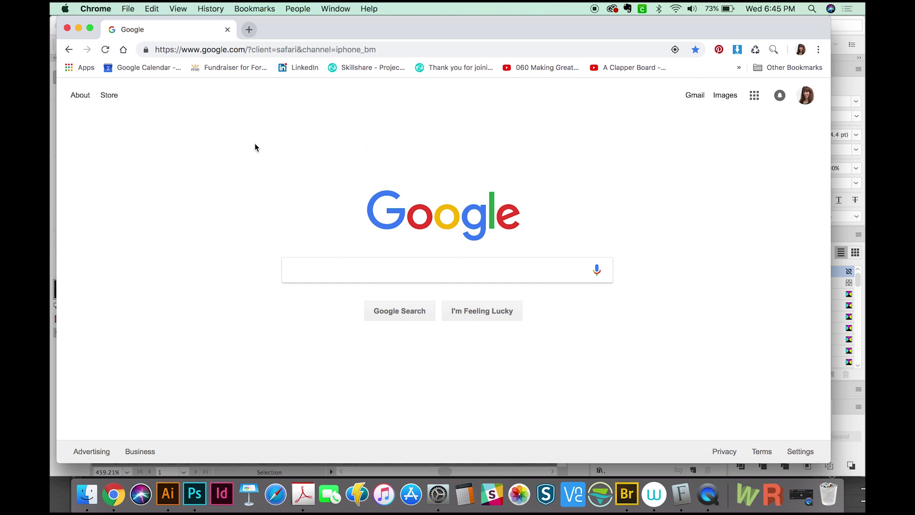
# Search the web for 'fontself' and open the Fontself home page.
pyautogui.click(405, 44)
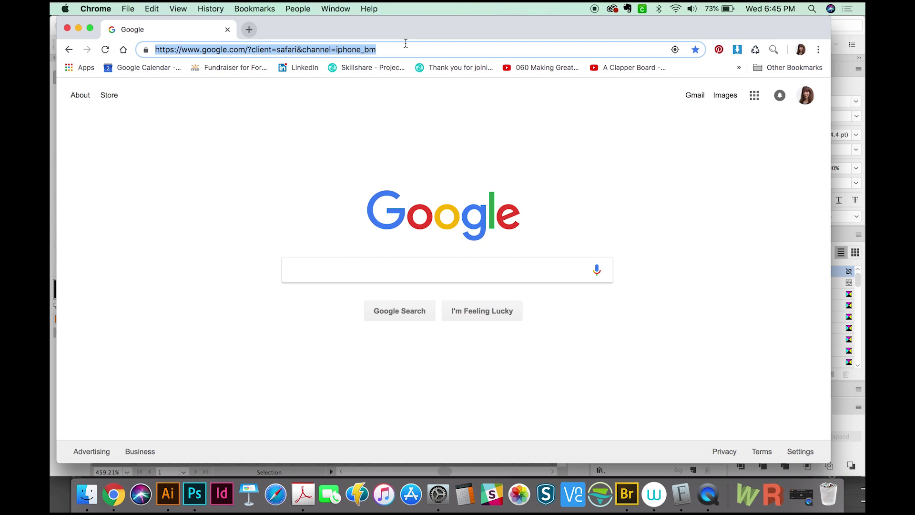
pyautogui.write('fon')
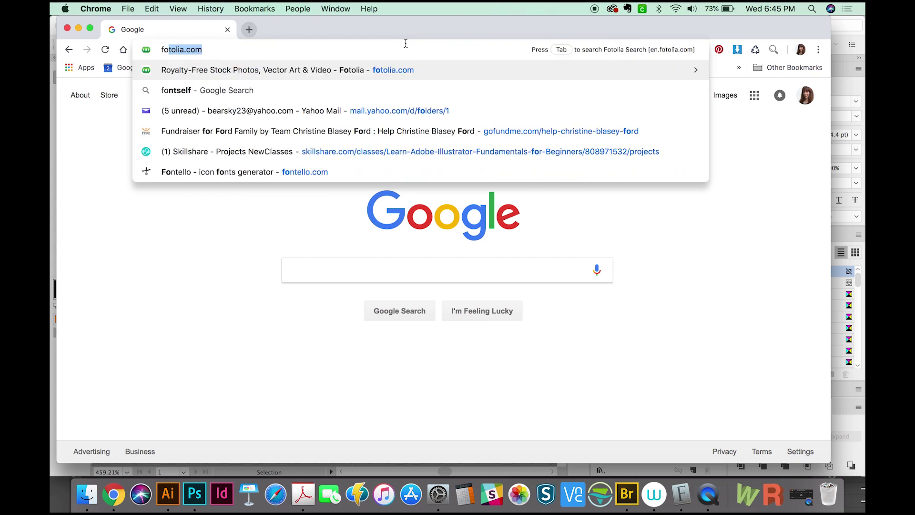
pyautogui.write('tself')
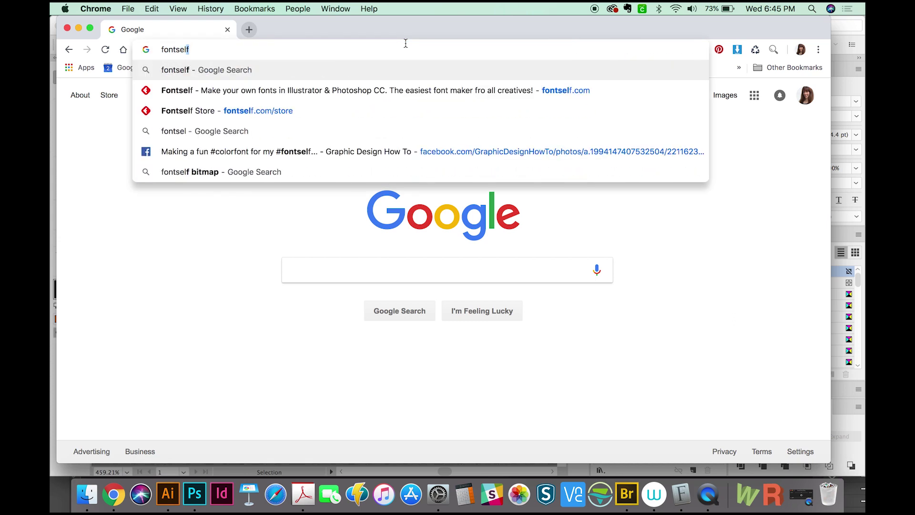
pyautogui.press('Return')
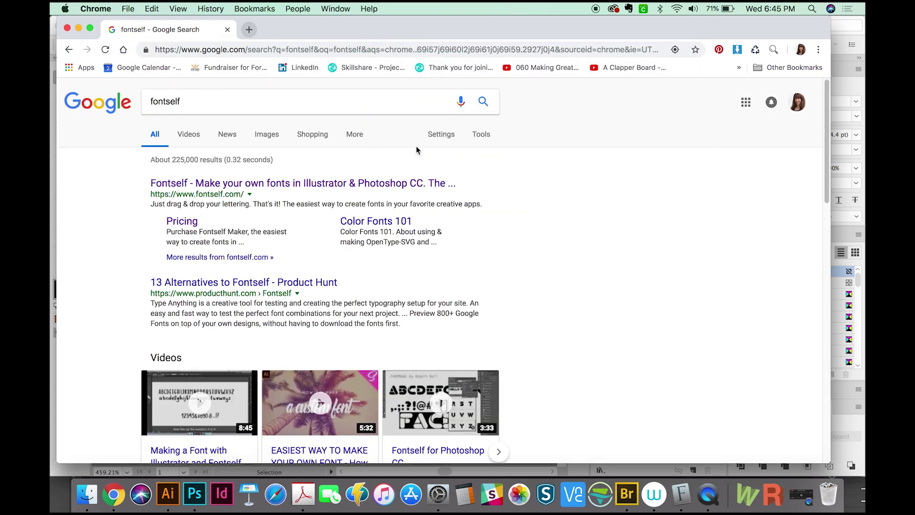
pyautogui.click(319, 186)
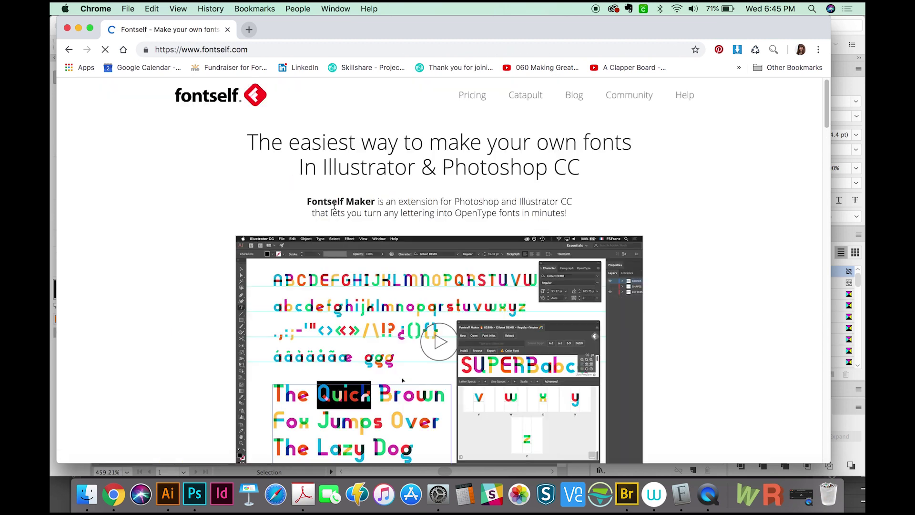
# Go to the Fontself Store page and browse the available products.
pyautogui.moveTo(827, 91); pyautogui.dragTo(826, 120)
pyautogui.click(439, 280)
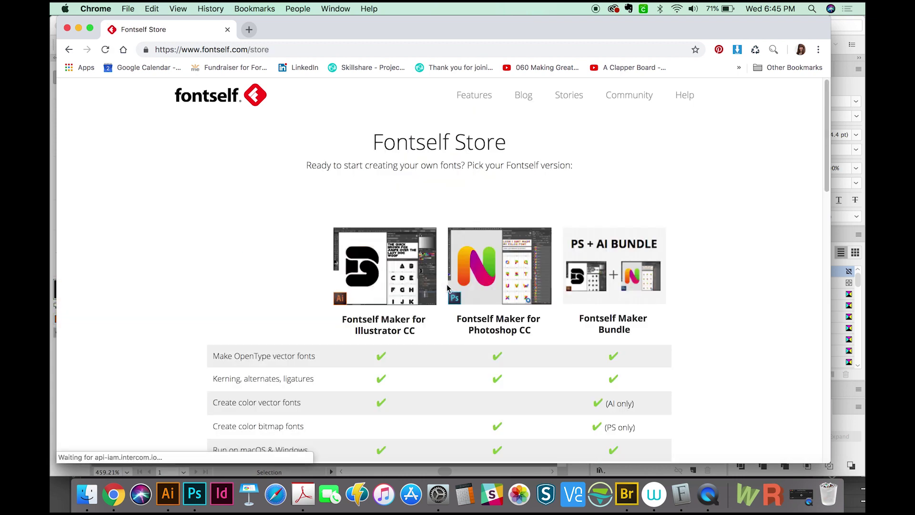
pyautogui.moveTo(824, 135); pyautogui.dragTo(823, 165)
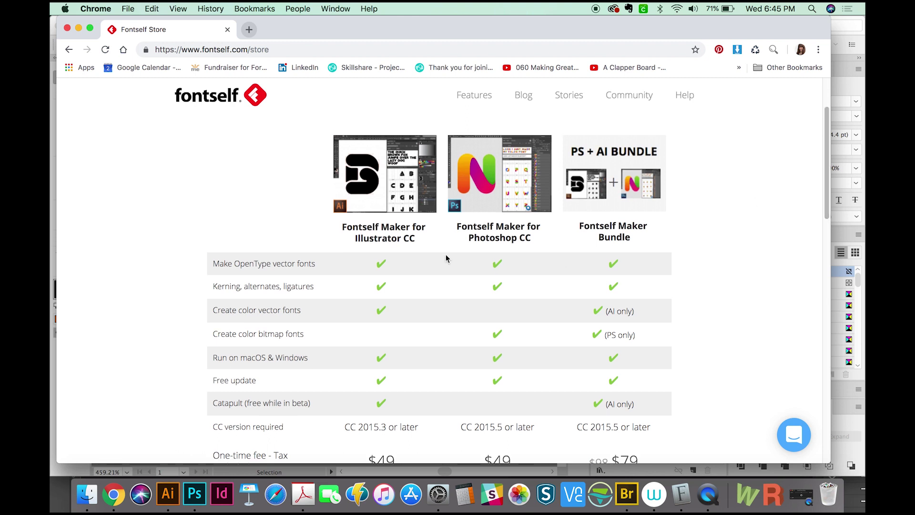
pyautogui.scroll(-2, 822, 154)
pyautogui.scroll(-1, 822, 154)
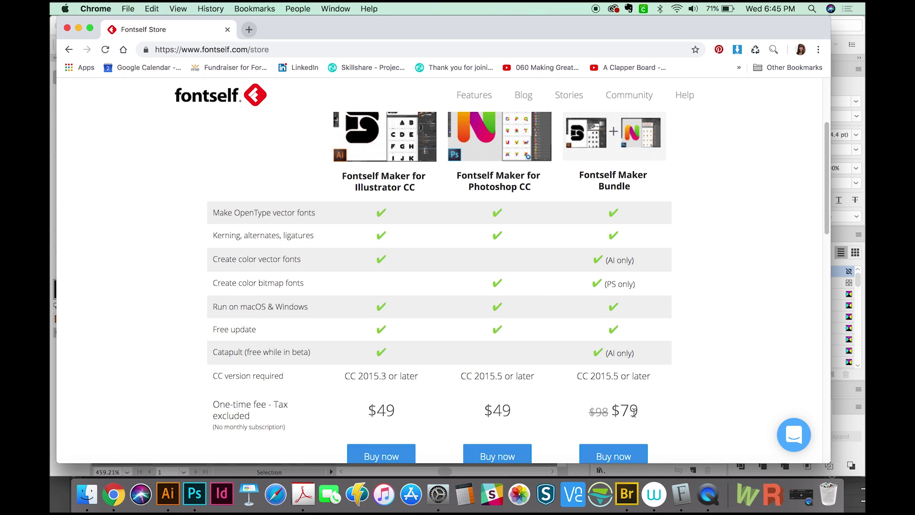
pyautogui.scroll(-2, 825, 172)
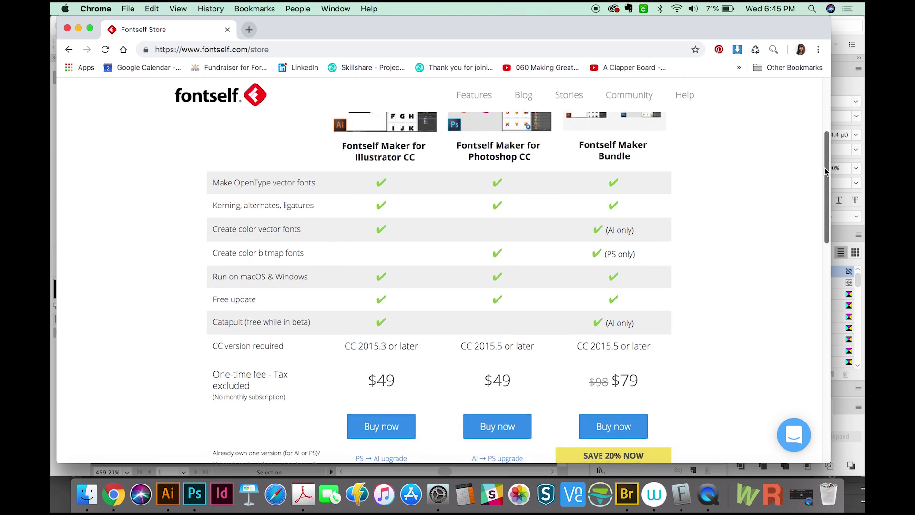
pyautogui.scroll(1, 826, 171)
pyautogui.scroll(-1, 636, 309)
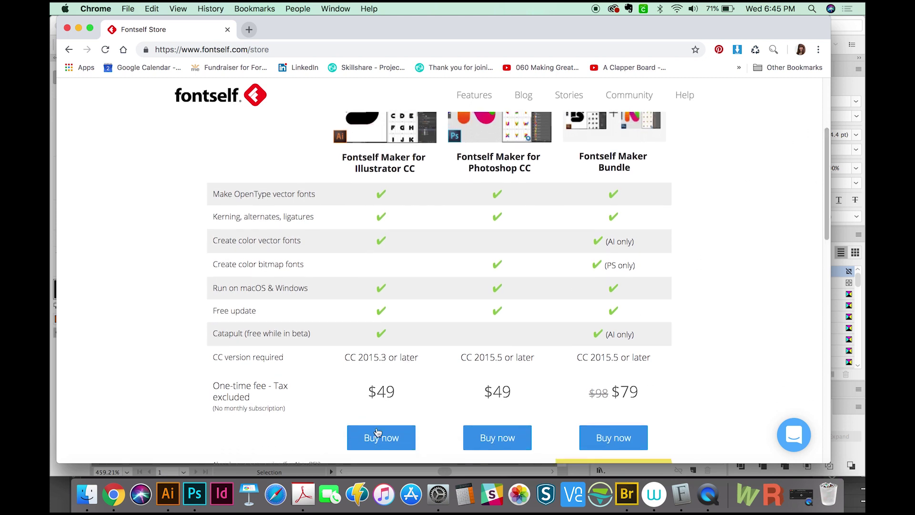
pyautogui.scroll(-1, 782, 250)
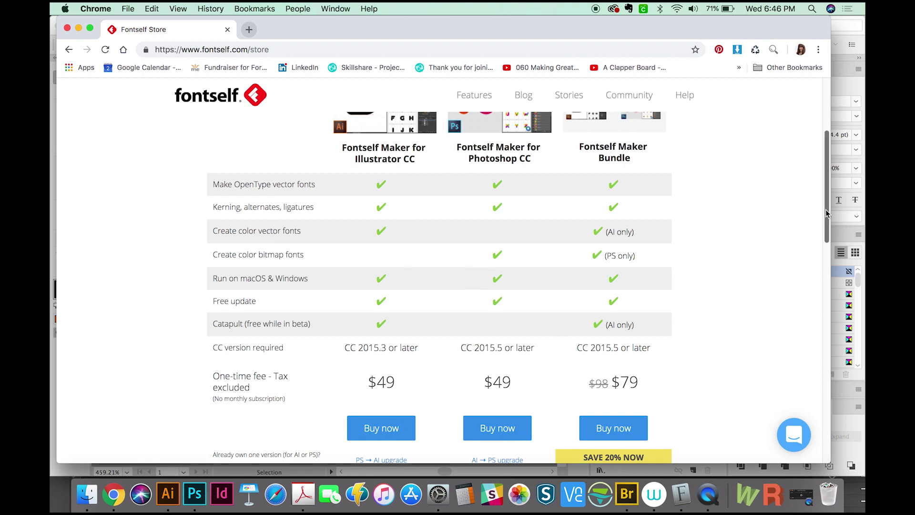
pyautogui.scroll(-3, 810, 266)
pyautogui.scroll(-2, 806, 277)
pyautogui.scroll(1, 806, 275)
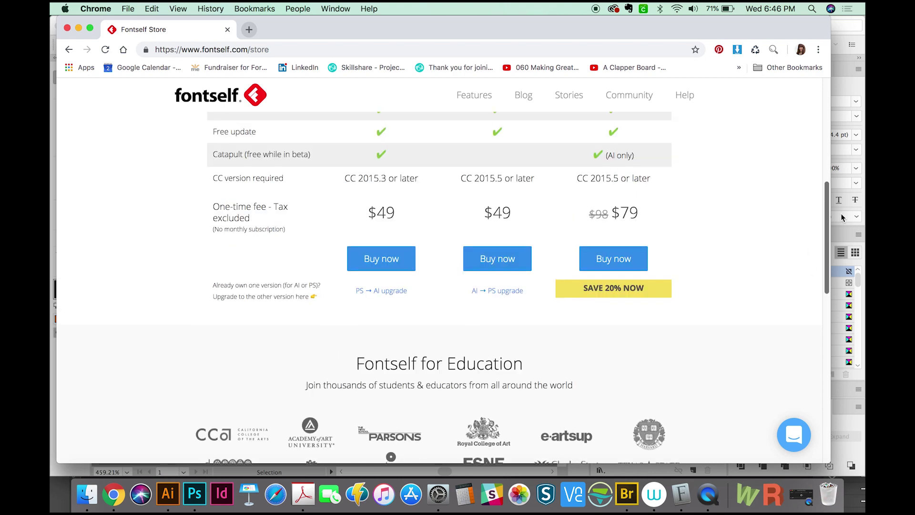
# Order Fontself Maker for Illustrator CC at $49.00.
pyautogui.click(390, 257)
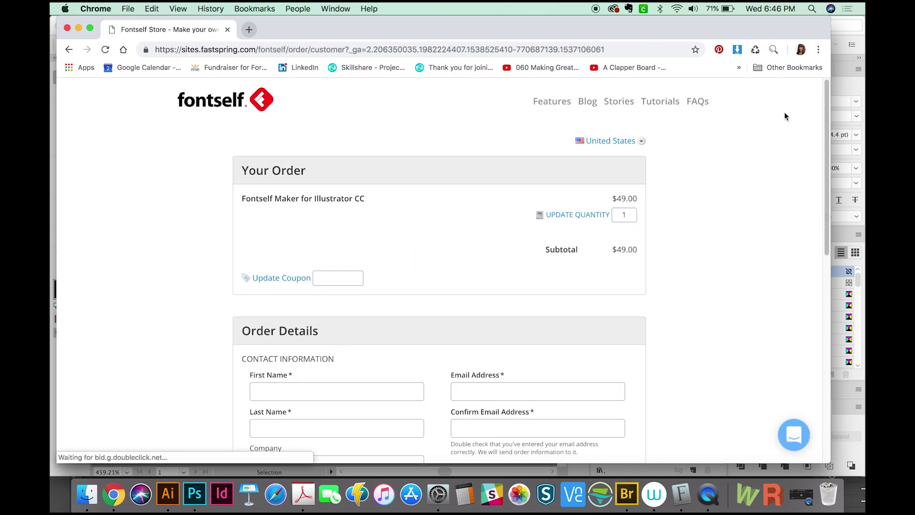
pyautogui.scroll(-7, 827, 185)
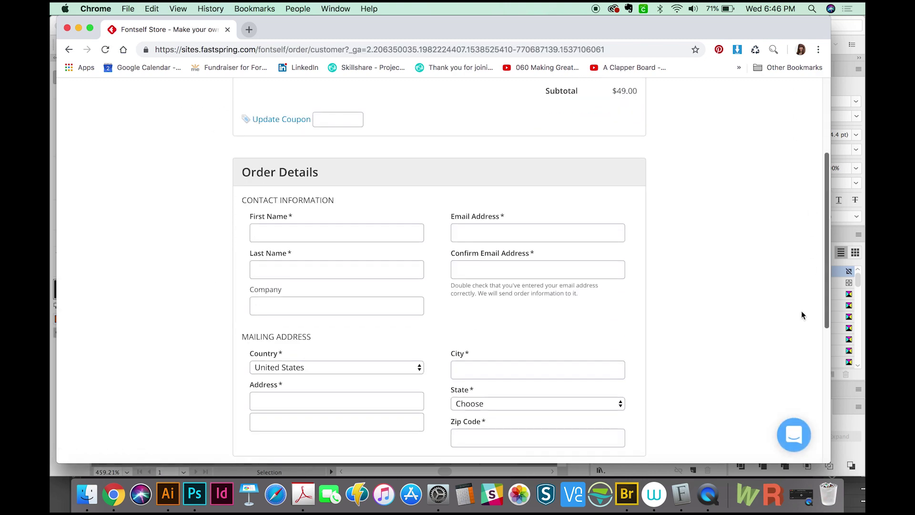
pyautogui.scroll(-2, 780, 355)
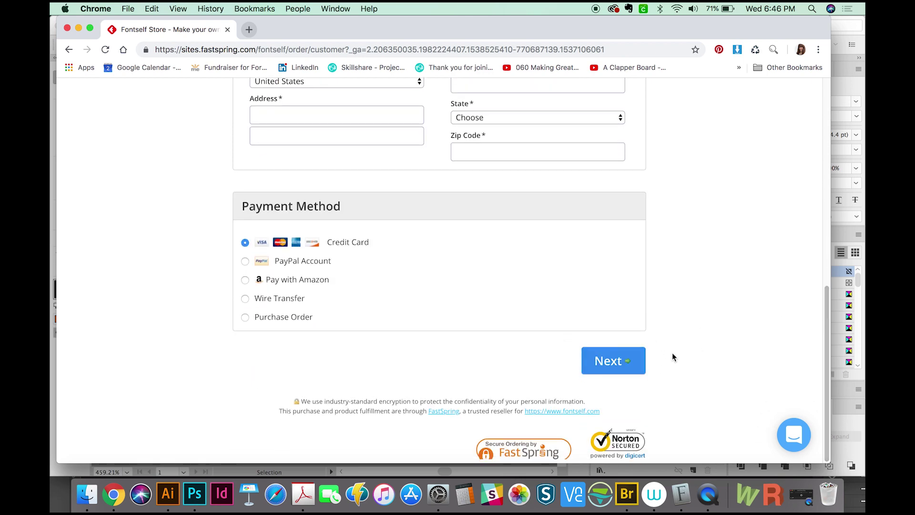
pyautogui.click(87, 495)
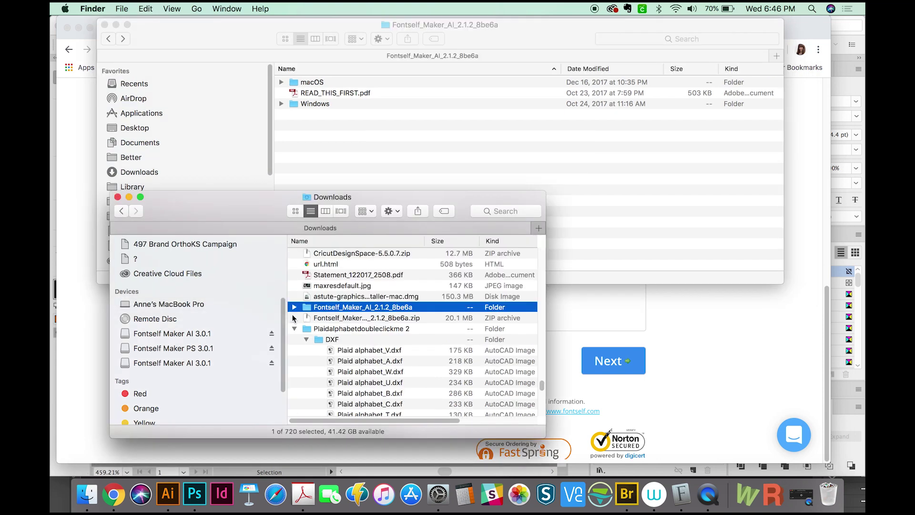
# Open the downloaded Fontself Maker folder and its disk image.
pyautogui.press('Return')
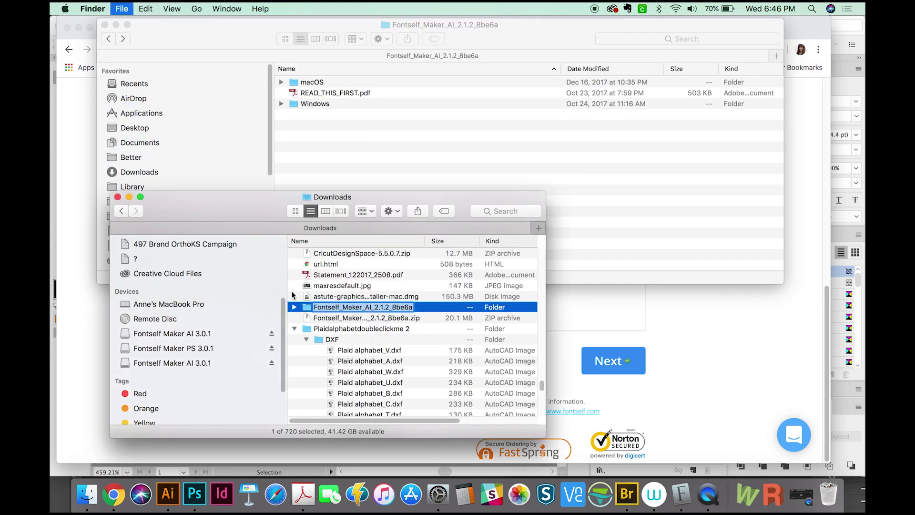
pyautogui.press('super+Down')
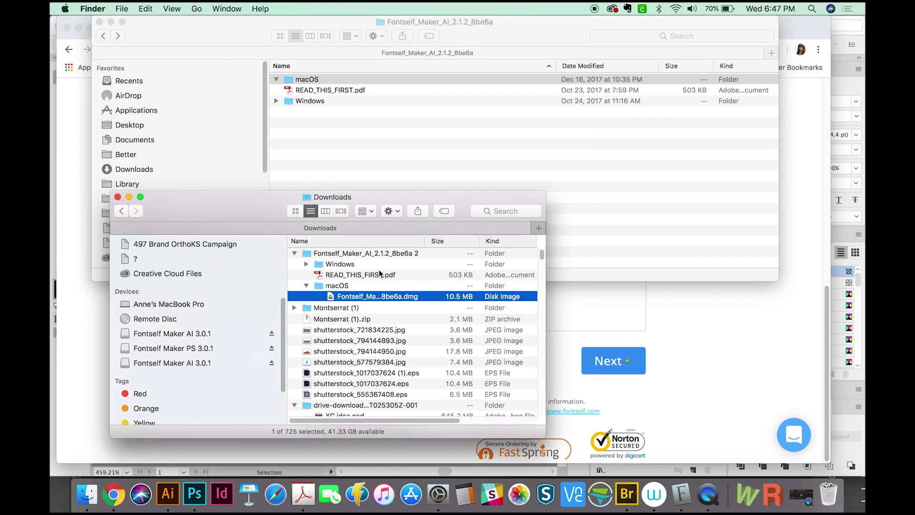
pyautogui.doubleClick(374, 296)
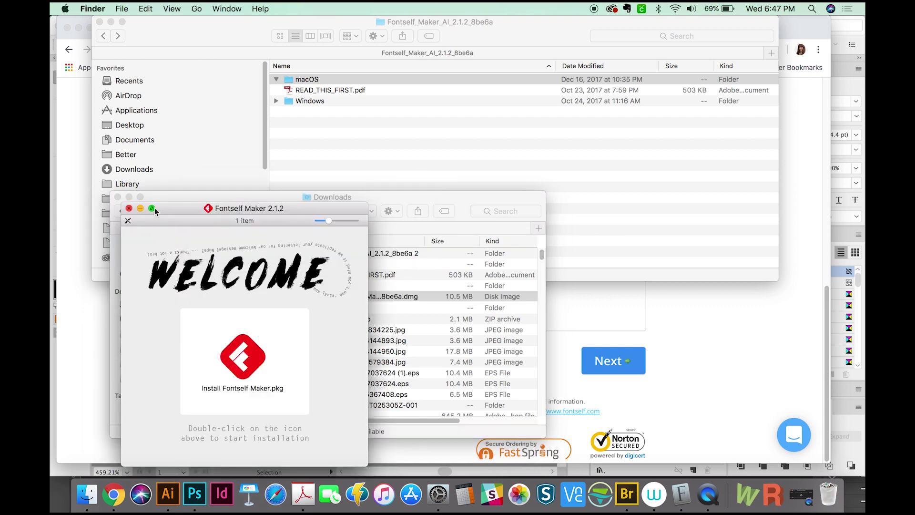
pyautogui.moveTo(155, 211); pyautogui.dragTo(234, 165)
# Launch Install Fontself Maker.pkg, then quit the installer and close the disk image window.
pyautogui.click(325, 316)
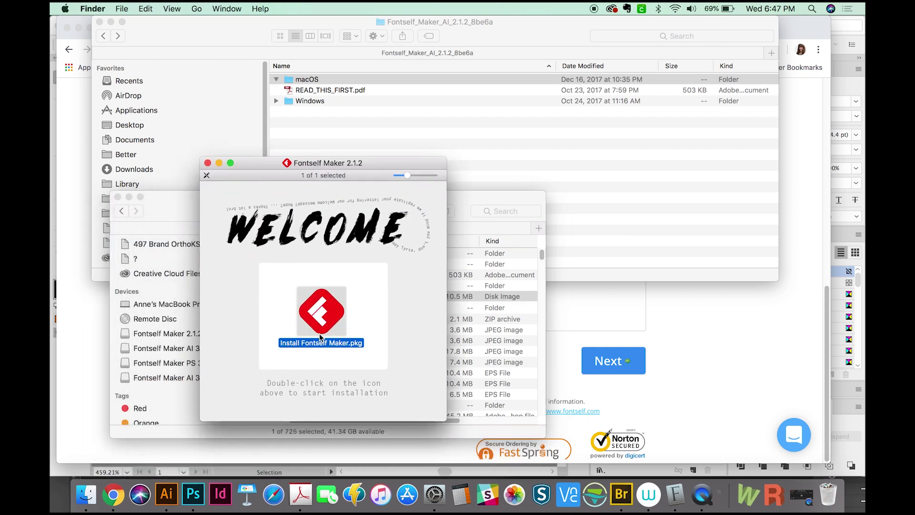
pyautogui.doubleClick(319, 337)
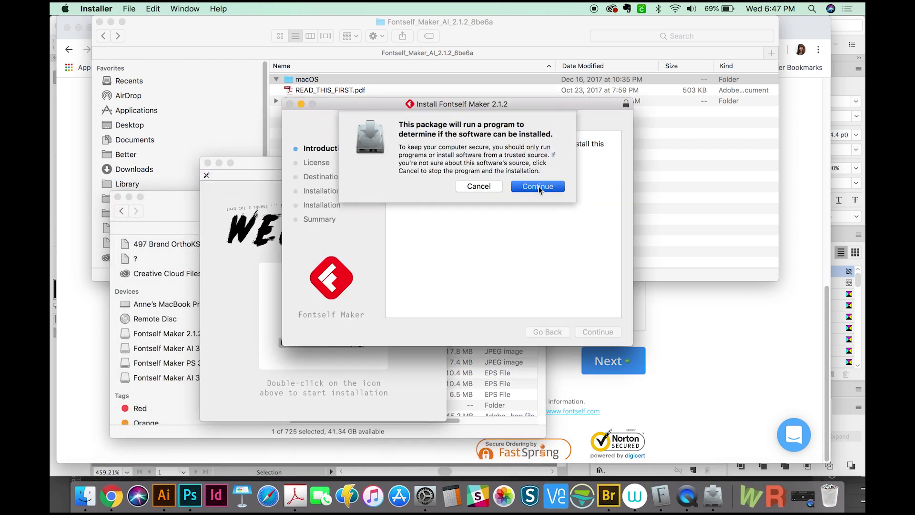
pyautogui.click(538, 187)
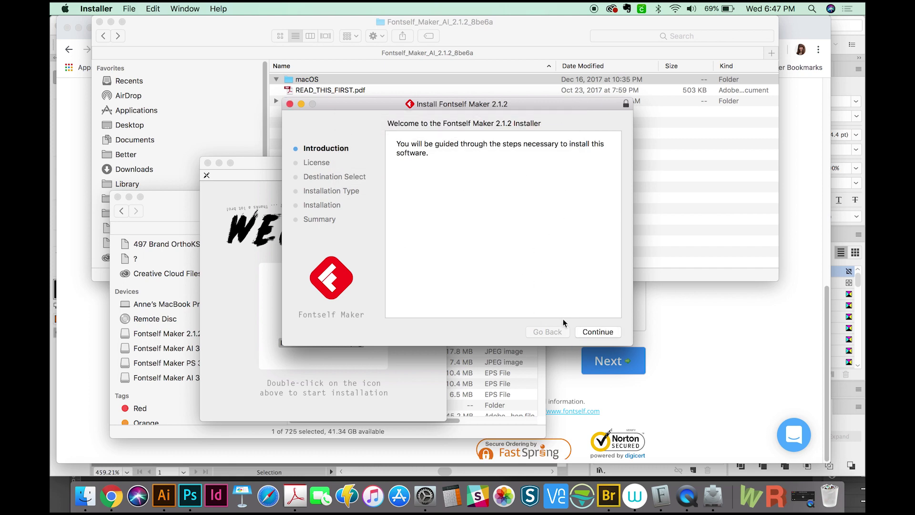
pyautogui.moveTo(335, 100); pyautogui.dragTo(334, 111)
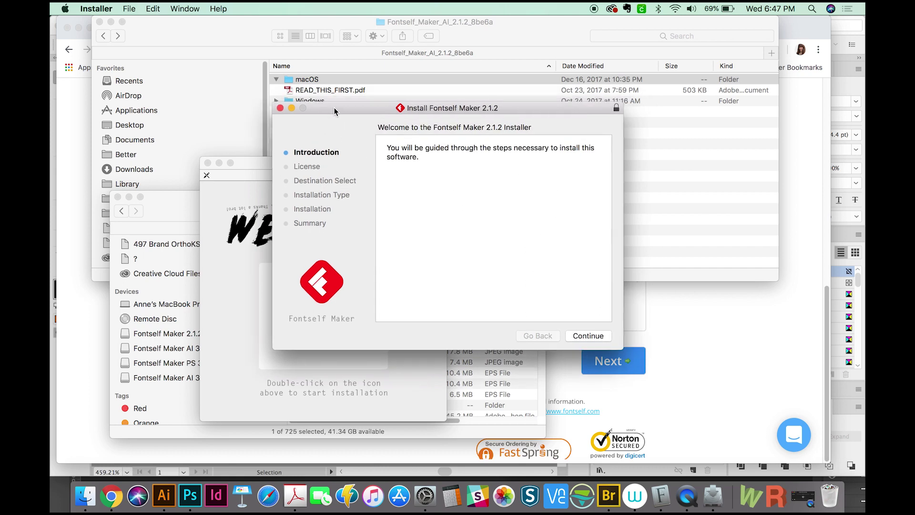
pyautogui.click(280, 108)
pyautogui.click(207, 162)
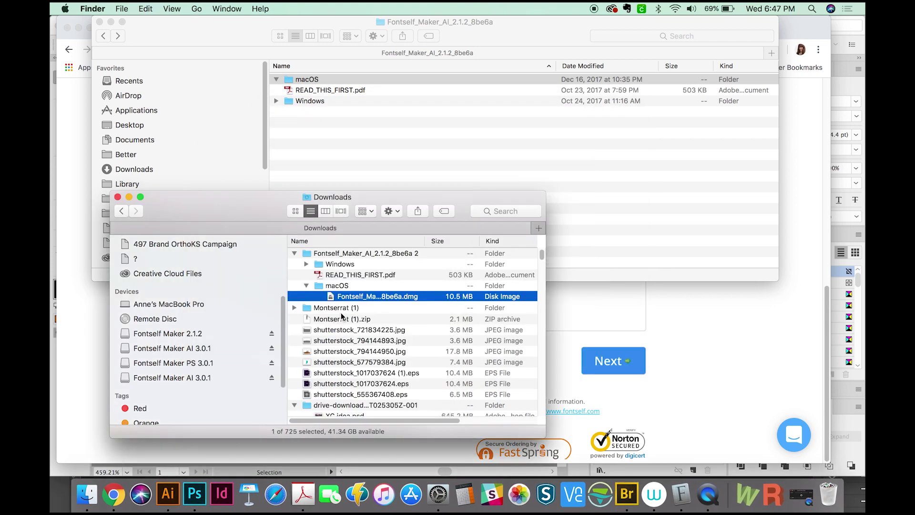
pyautogui.click(169, 504)
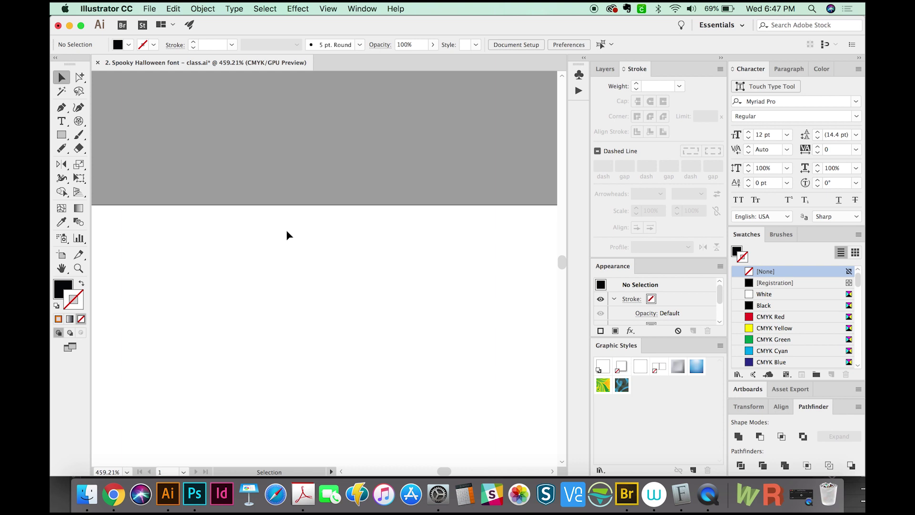
# Look through the Window extensions list for Fontself Maker without opening anything.
pyautogui.click(369, 10)
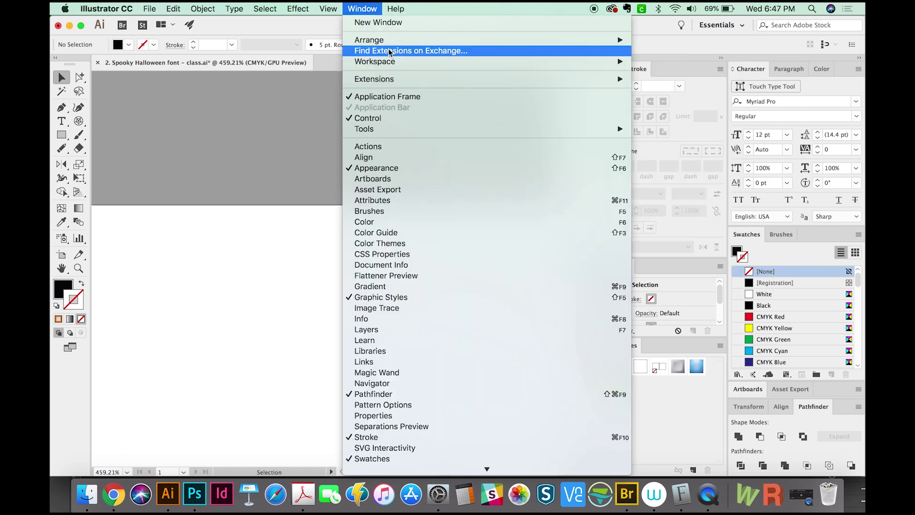
pyautogui.moveTo(388, 79)
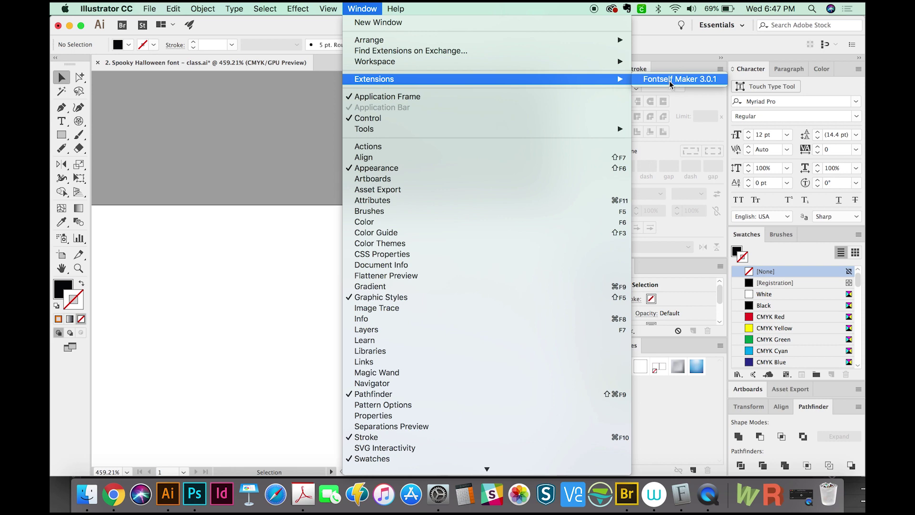
pyautogui.click(201, 329)
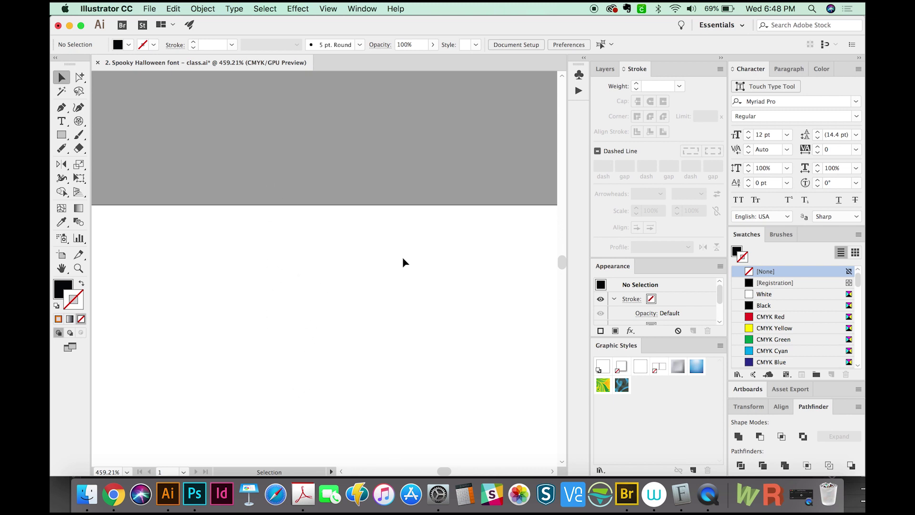
# Zoom out and pan so letters A–D and the black spider are in view.
pyautogui.moveTo(235, 307); pyautogui.dragTo(355, 198)
pyautogui.press('super+minus')
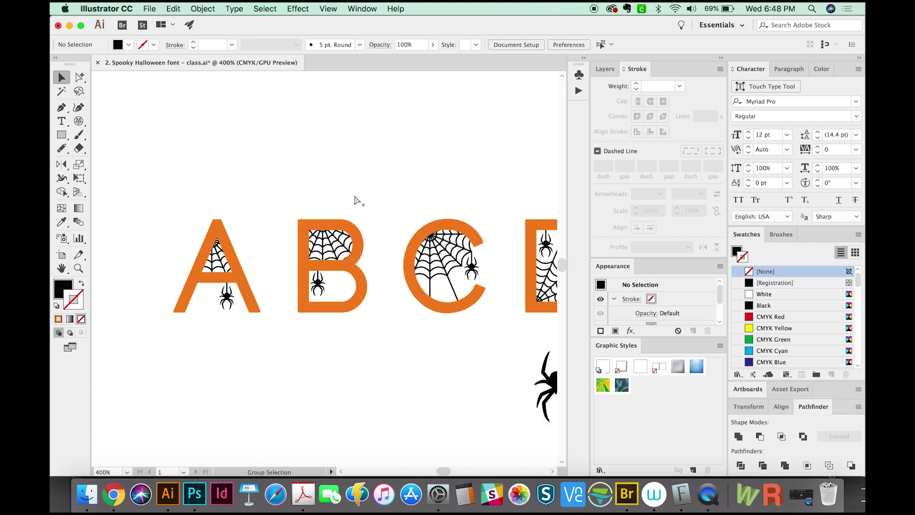
pyautogui.press('super+minus')
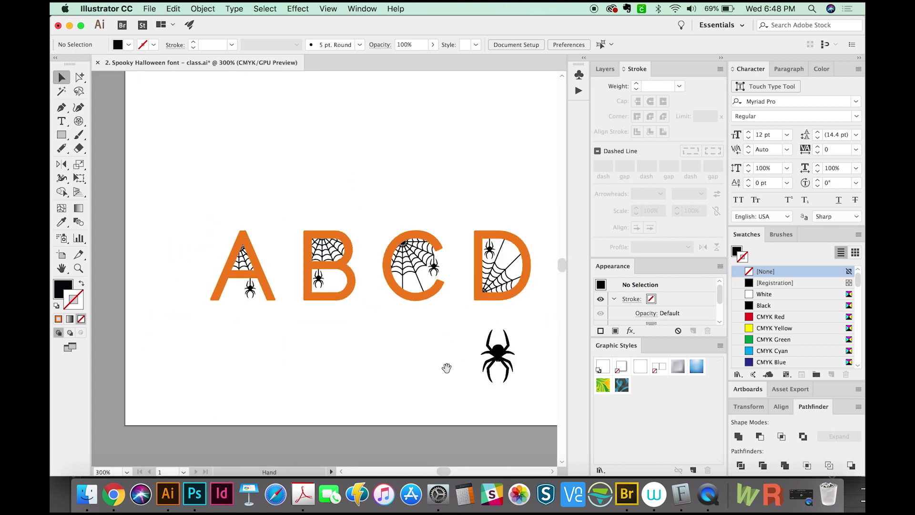
pyautogui.moveTo(447, 367); pyautogui.dragTo(486, 289)
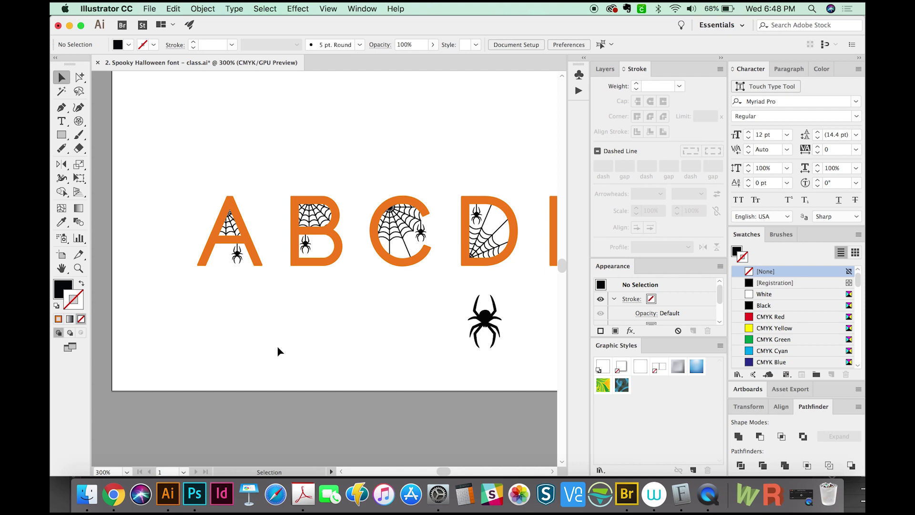
pyautogui.scroll(-1, 276, 345)
pyautogui.press('t')
pyautogui.click(277, 319)
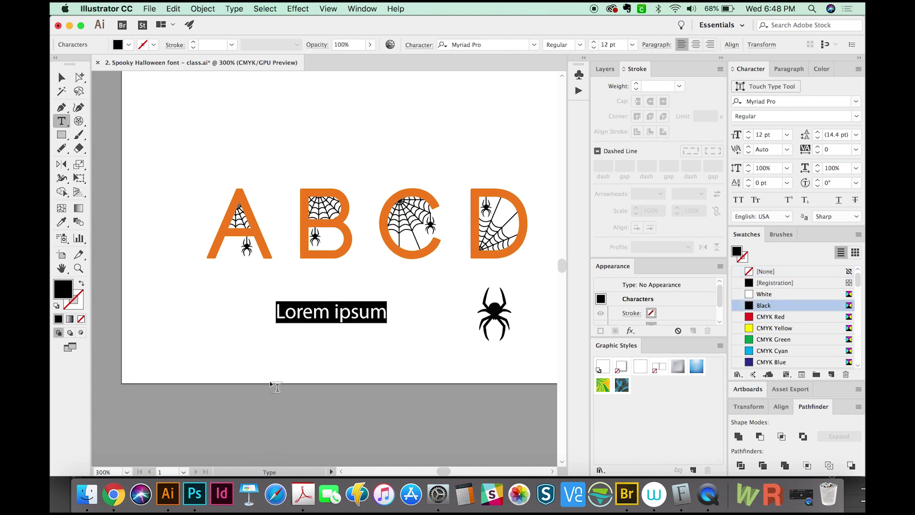
pyautogui.write('ABC')
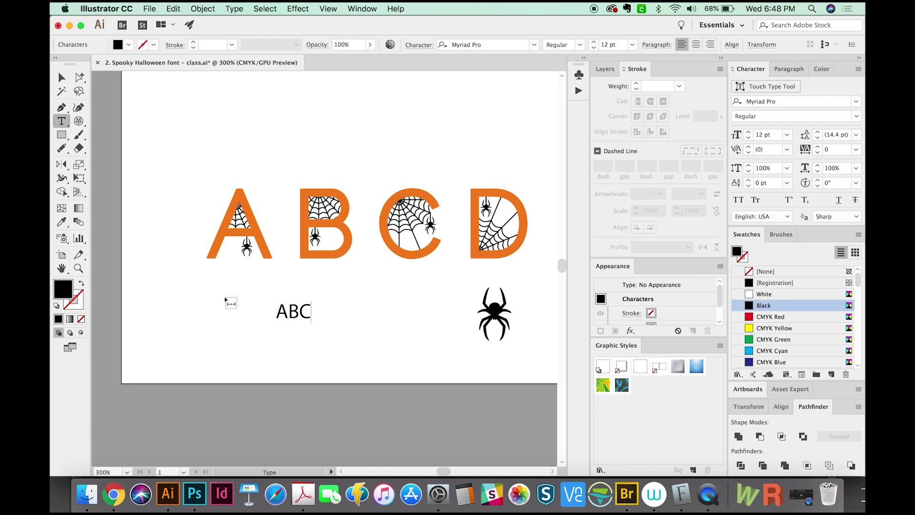
pyautogui.click(69, 79)
pyautogui.doubleClick(67, 292)
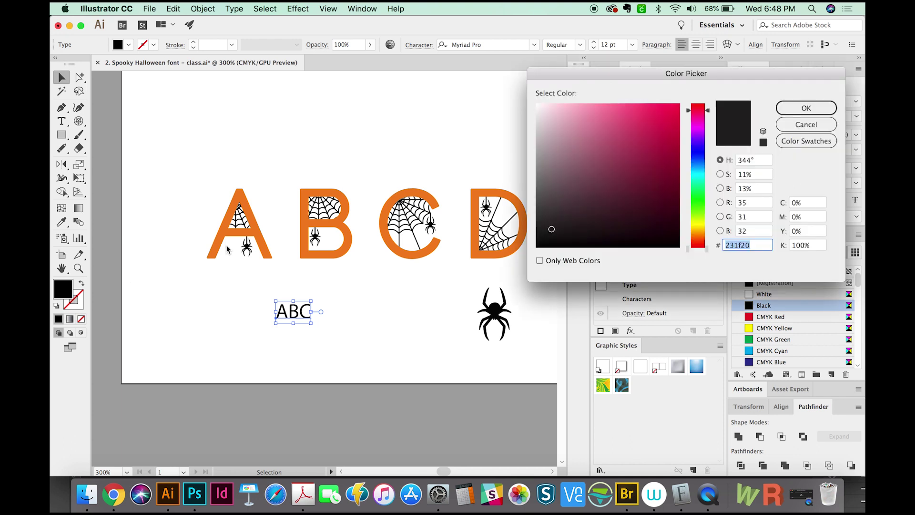
pyautogui.click(650, 138)
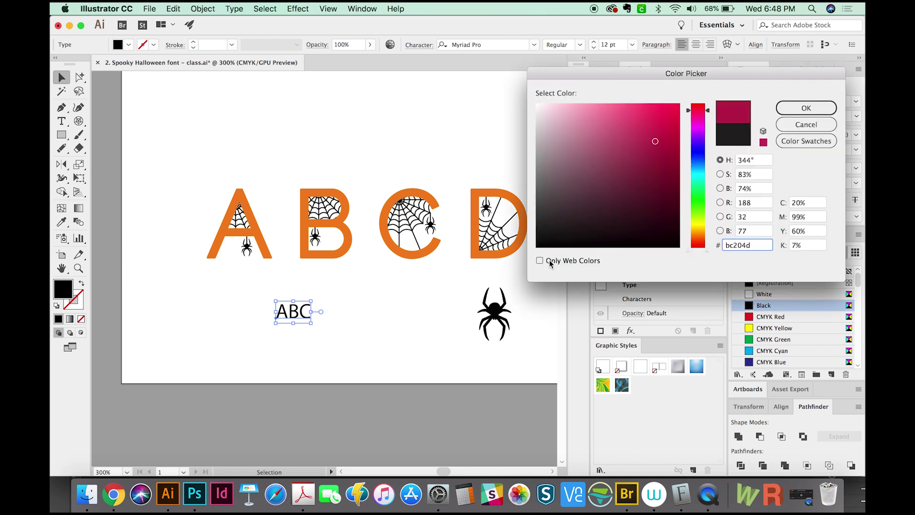
pyautogui.click(806, 108)
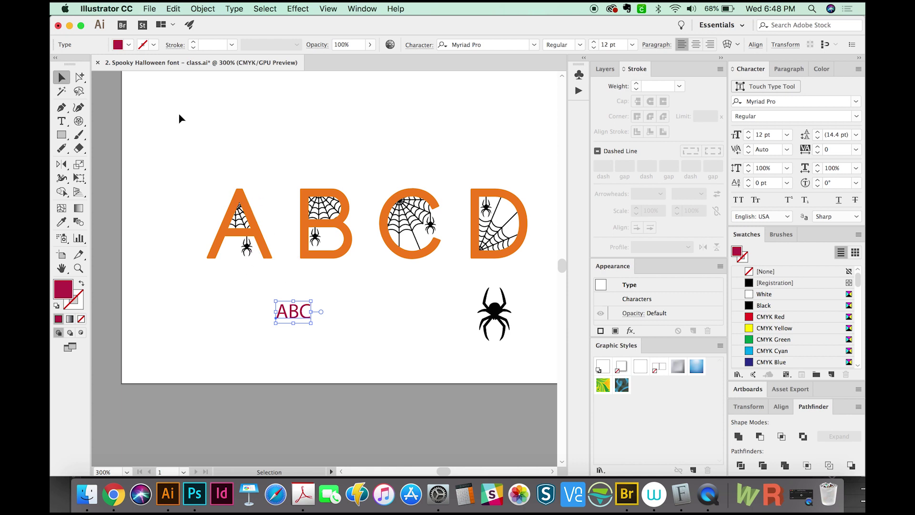
pyautogui.press('Delete')
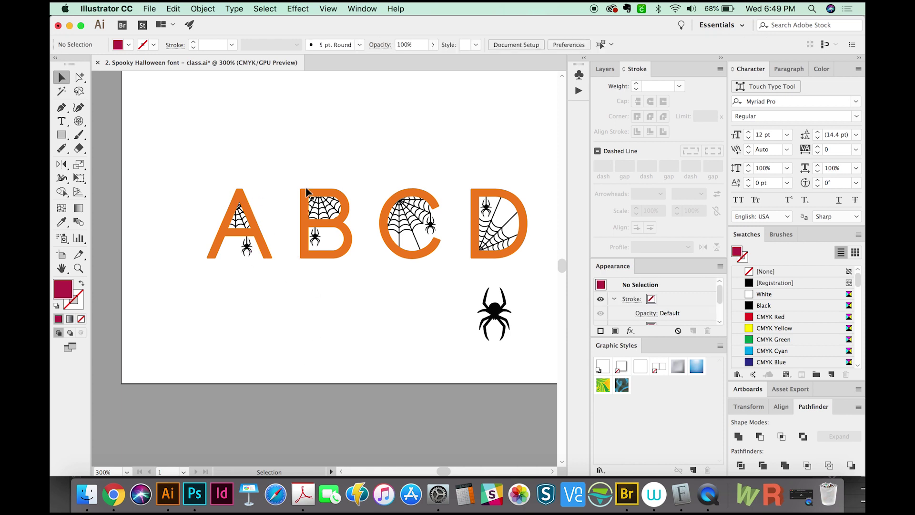
pyautogui.moveTo(381, 278); pyautogui.dragTo(359, 285)
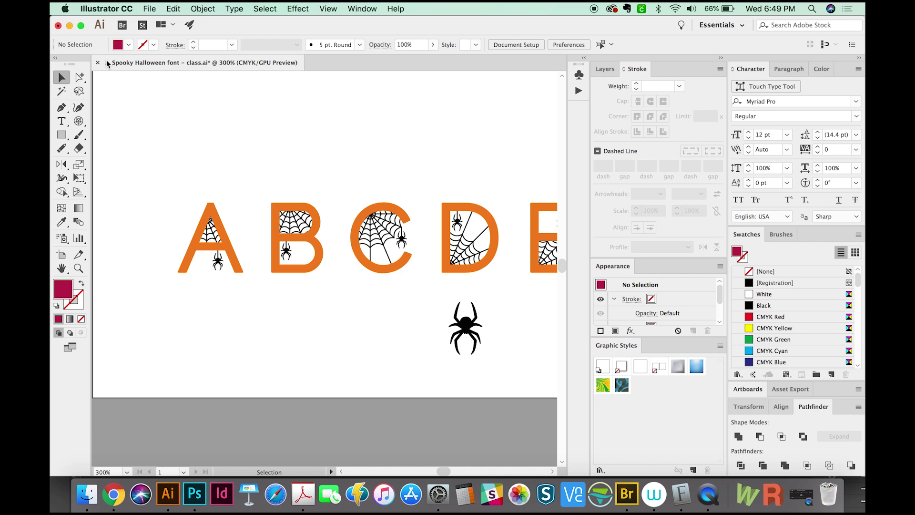
pyautogui.scroll(-3, 367, 333)
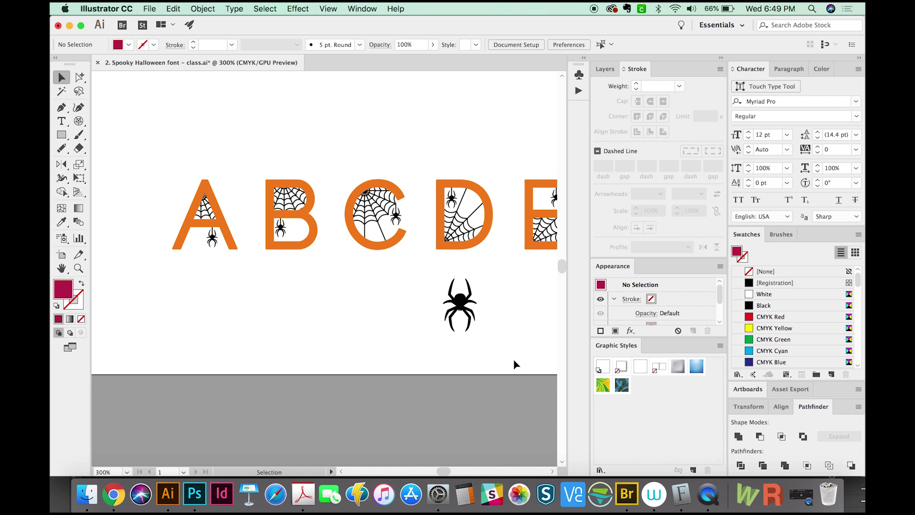
pyautogui.moveTo(459, 405); pyautogui.dragTo(429, 433)
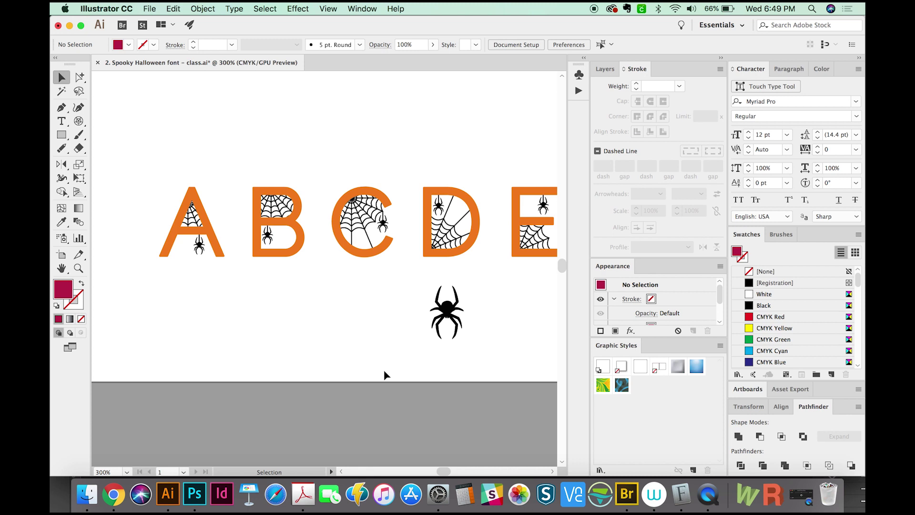
pyautogui.moveTo(343, 370); pyautogui.dragTo(353, 399)
pyautogui.press('super+minus')
pyautogui.press('super+minus')
pyautogui.press('super+minus')
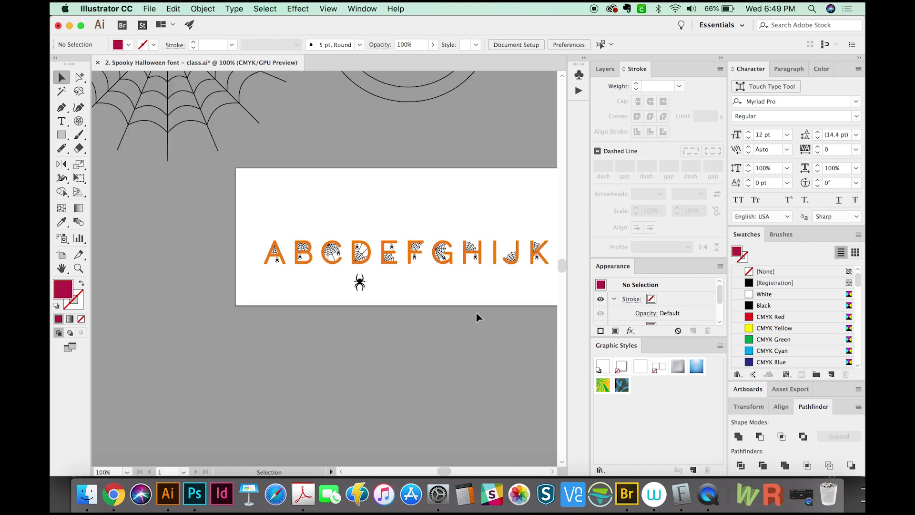
pyautogui.scroll(-3, 484, 266)
pyautogui.hscroll(15, 483, 266)
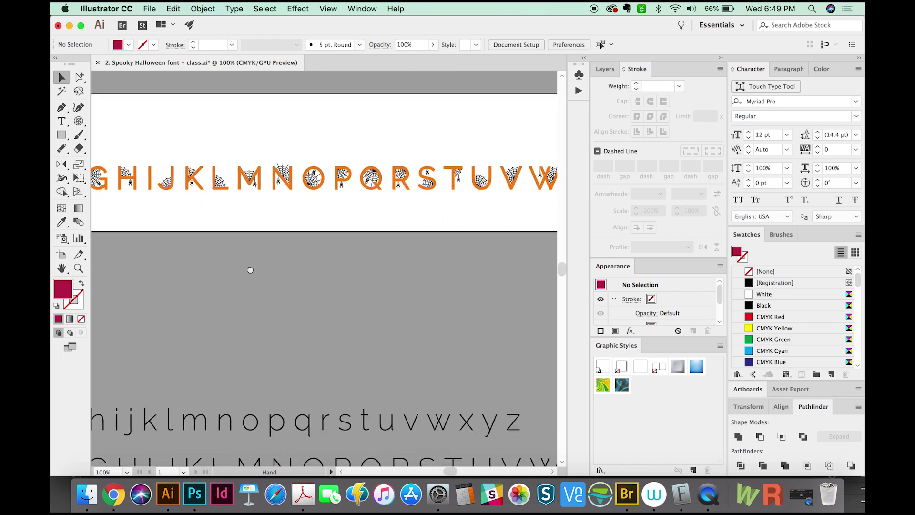
pyautogui.moveTo(434, 261)
pyautogui.mouseDown()
pyautogui.moveTo(238, 277)
pyautogui.moveTo(438, 263)
pyautogui.mouseUp()
pyautogui.moveTo(185, 250); pyautogui.dragTo(495, 260)
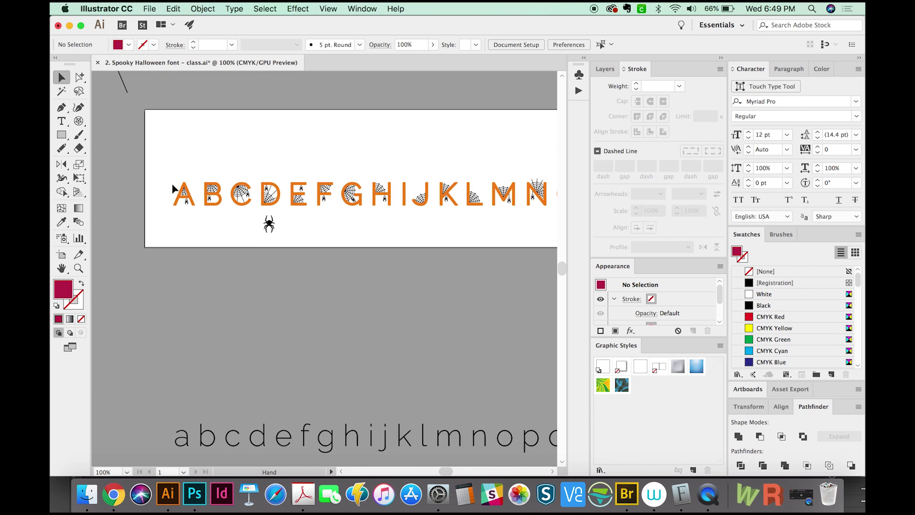
pyautogui.hscroll(-2, 309, 282)
pyautogui.scroll(-1, 309, 281)
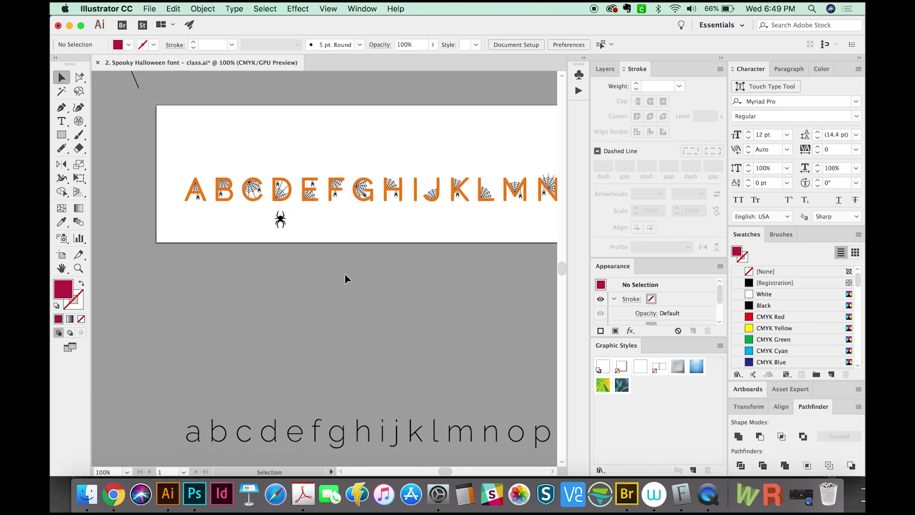
pyautogui.press('z')
pyautogui.moveTo(267, 148); pyautogui.dragTo(411, 306)
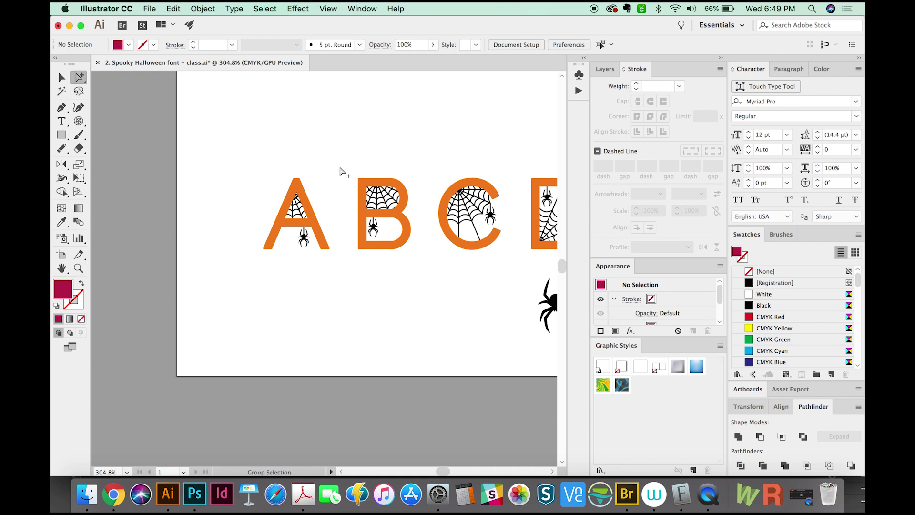
pyautogui.press('v')
# Select the whole letter group, then switch to the Group Selection tool.
pyautogui.moveTo(341, 167); pyautogui.dragTo(244, 281)
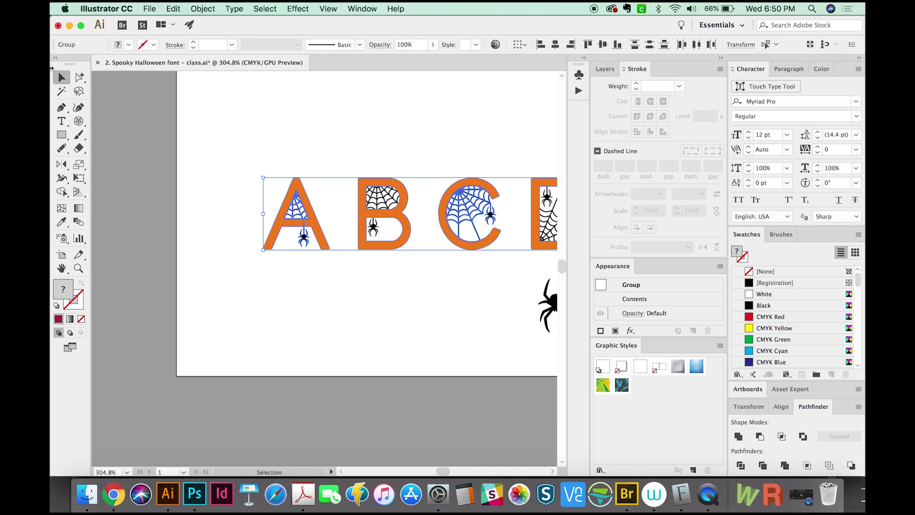
pyautogui.moveTo(79, 77); pyautogui.dragTo(151, 96)
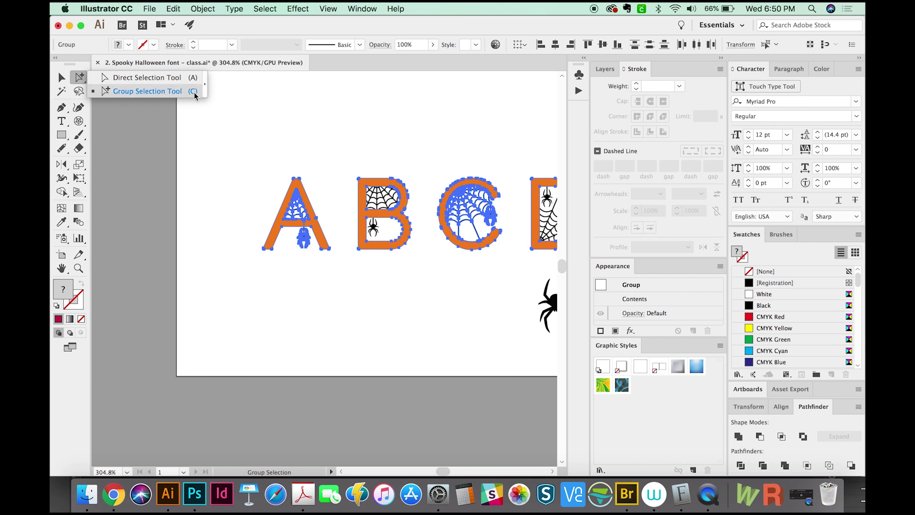
pyautogui.moveTo(194, 96); pyautogui.dragTo(198, 96)
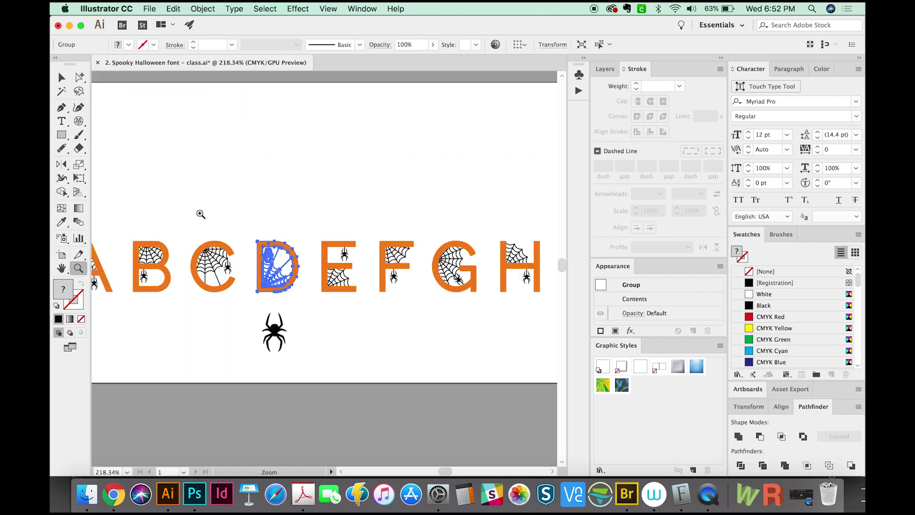
pyautogui.scroll(3, 247, 187)
pyautogui.click(262, 183)
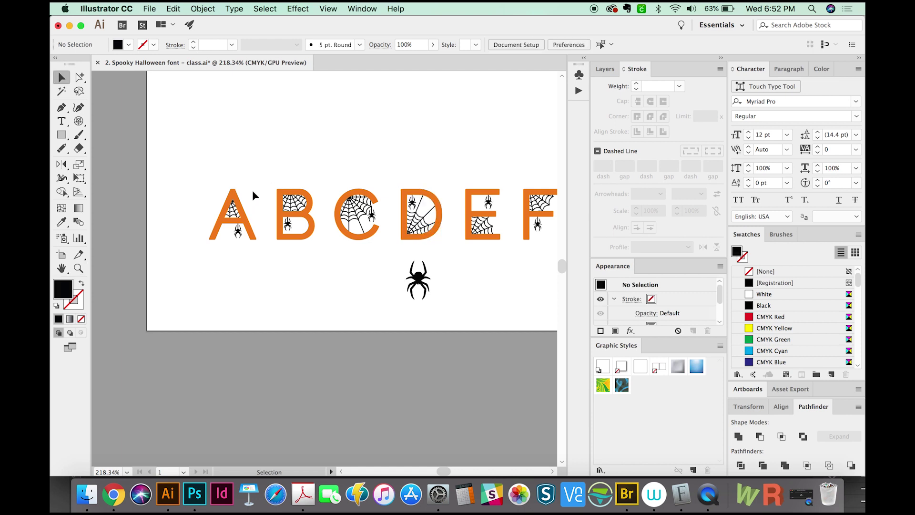
pyautogui.press('a')
# Select and delete letter A, undo once, then delete it again.
pyautogui.moveTo(269, 172); pyautogui.dragTo(201, 258)
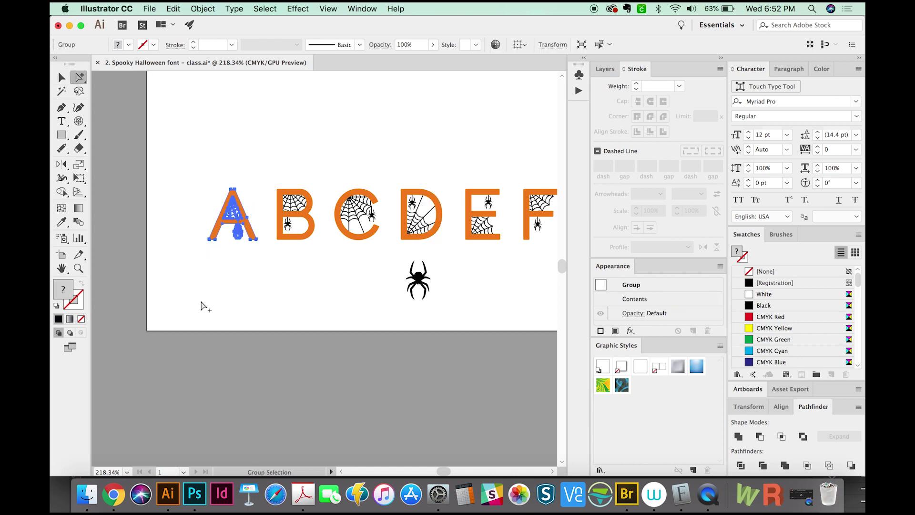
pyautogui.press('Delete')
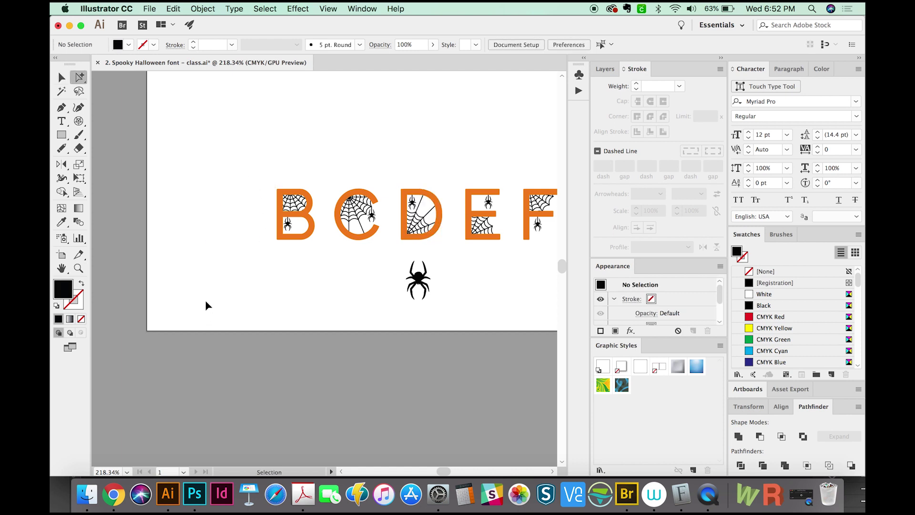
pyautogui.press('super+z')
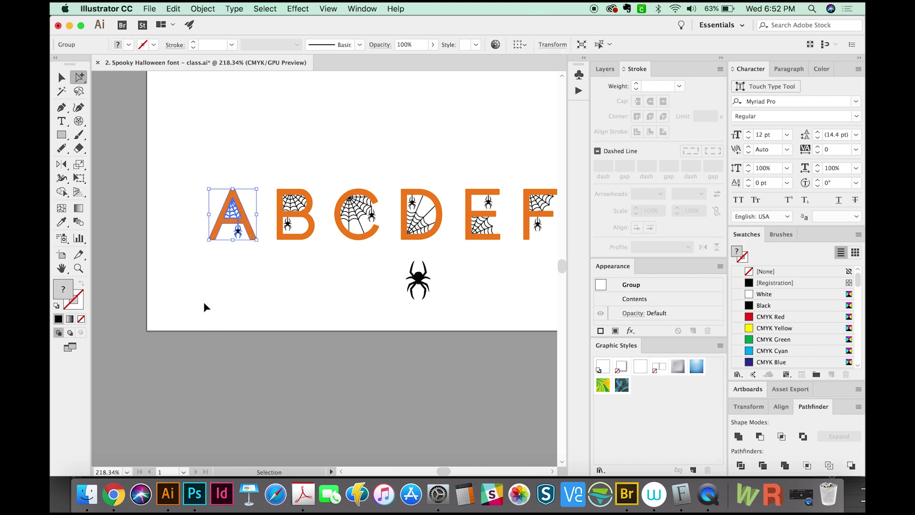
pyautogui.press('Delete')
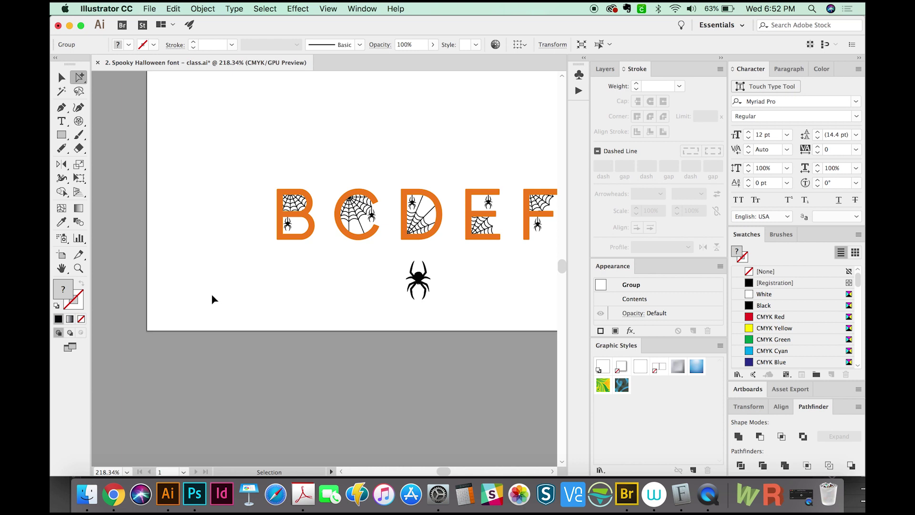
# Delete letter B the same way, then deselect and scroll right along the alphabet.
pyautogui.moveTo(328, 177); pyautogui.dragTo(256, 263)
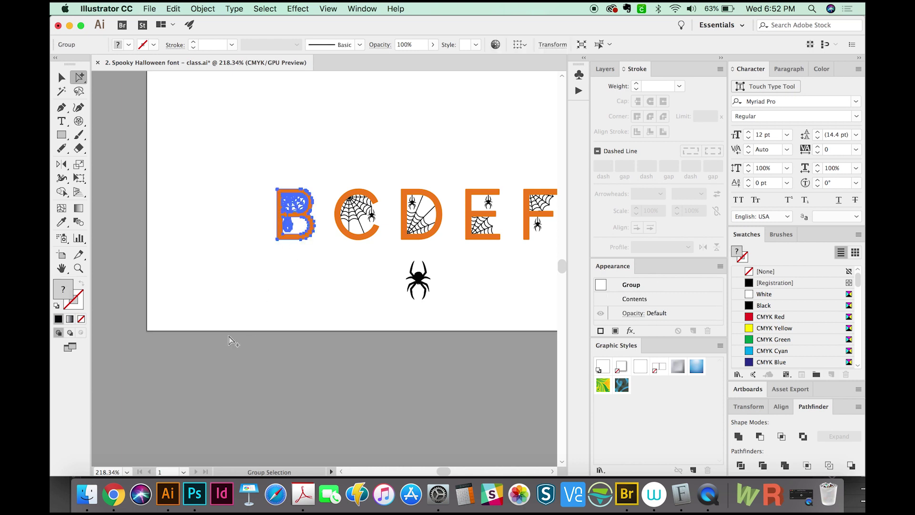
pyautogui.press('Delete')
pyautogui.press('super+z')
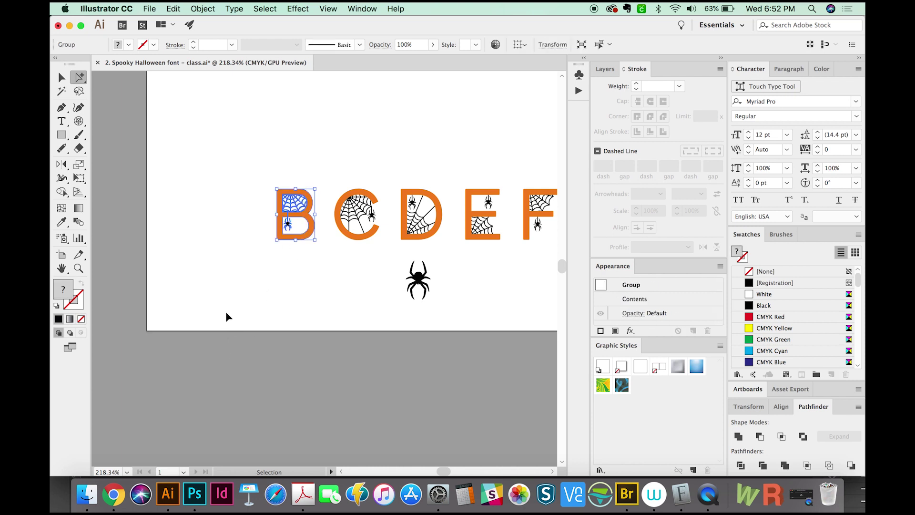
pyautogui.press('Delete')
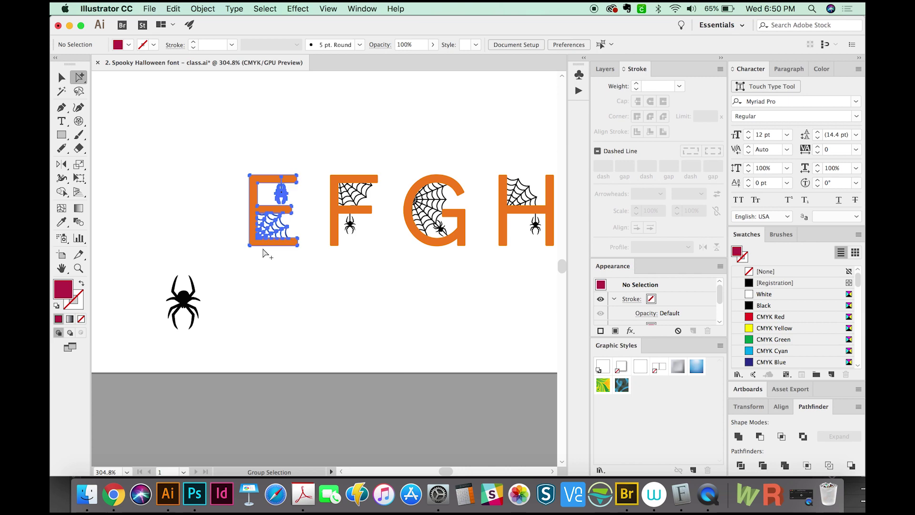
pyautogui.hscroll(5, 353, 258)
pyautogui.click(353, 259)
pyautogui.hscroll(10, 353, 267)
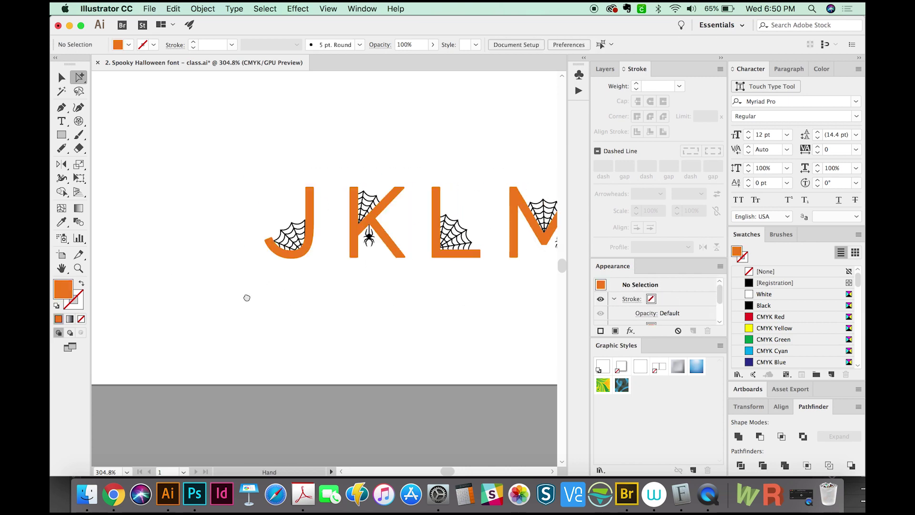
pyautogui.hscroll(12, 456, 244)
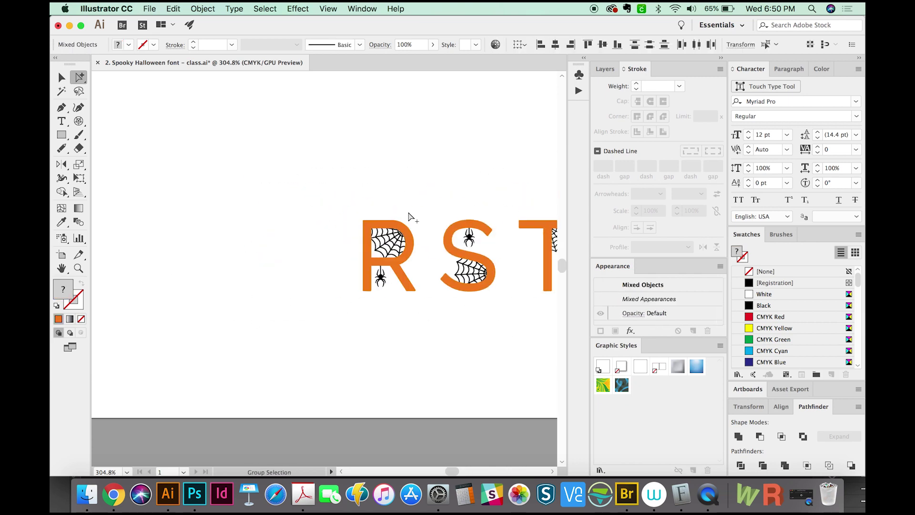
pyautogui.hscroll(5, 431, 342)
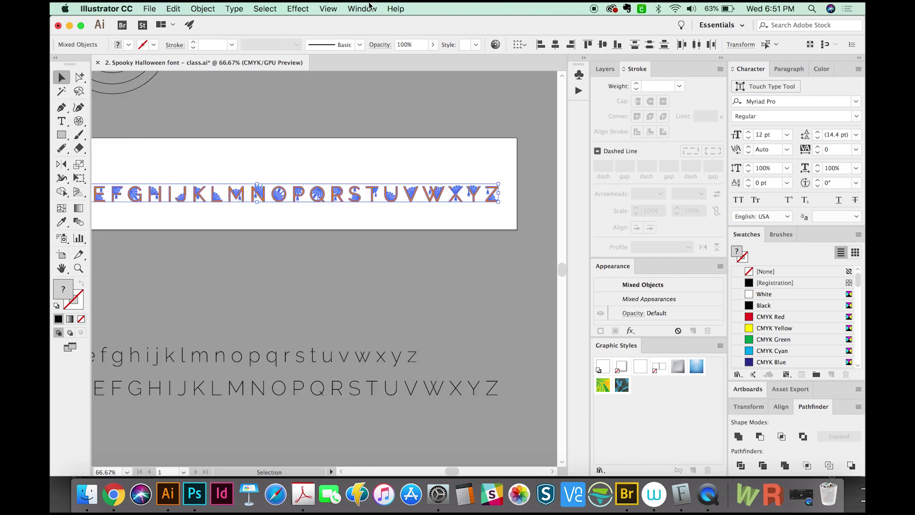
# Open the Fontself Maker panel from Window > Extensions.
pyautogui.click(370, 7)
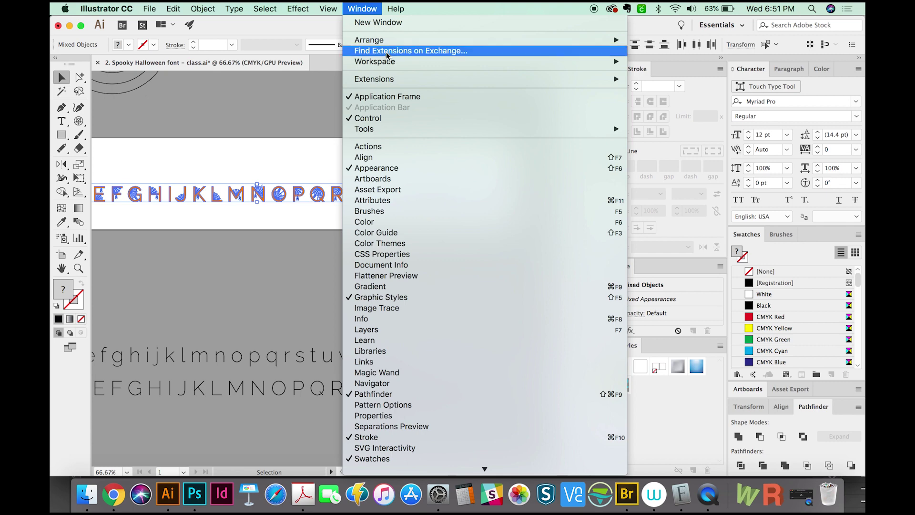
pyautogui.moveTo(406, 81)
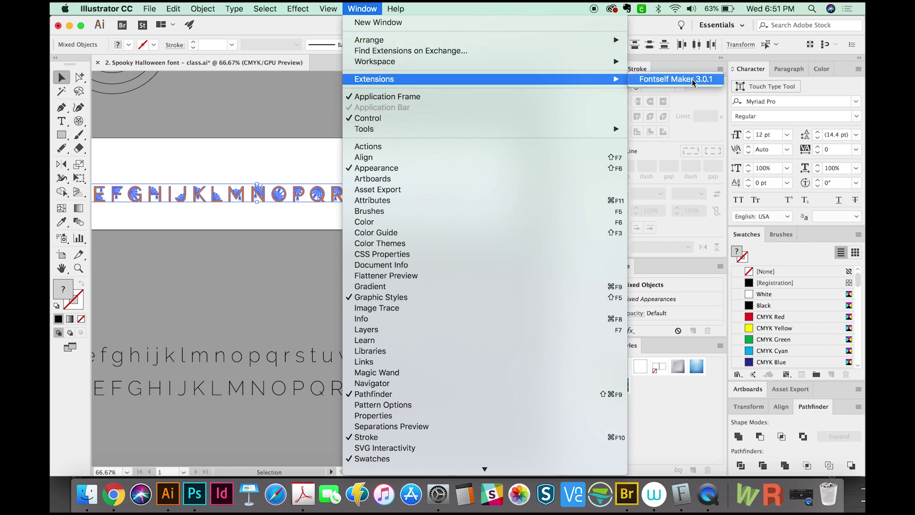
pyautogui.click(672, 79)
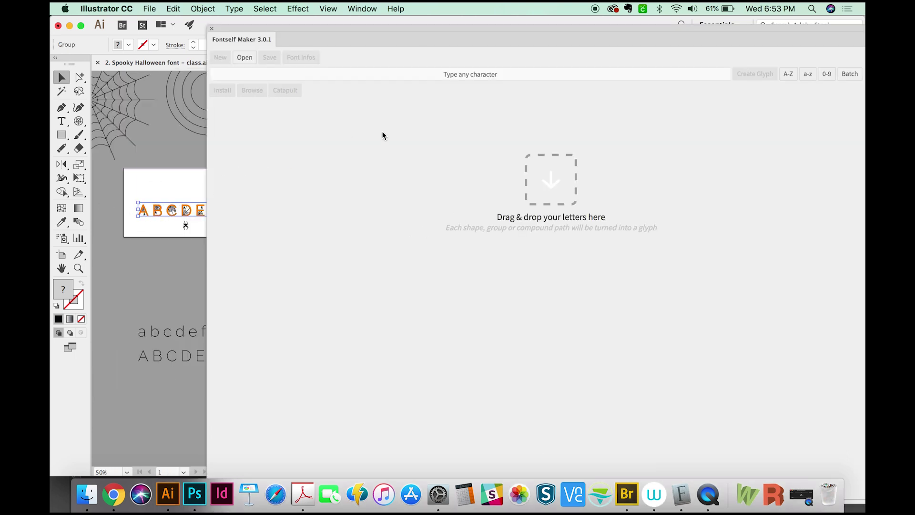
# Drop the selected alphabet onto the Any character (Batch) zone.
pyautogui.moveTo(382, 136); pyautogui.dragTo(564, 130)
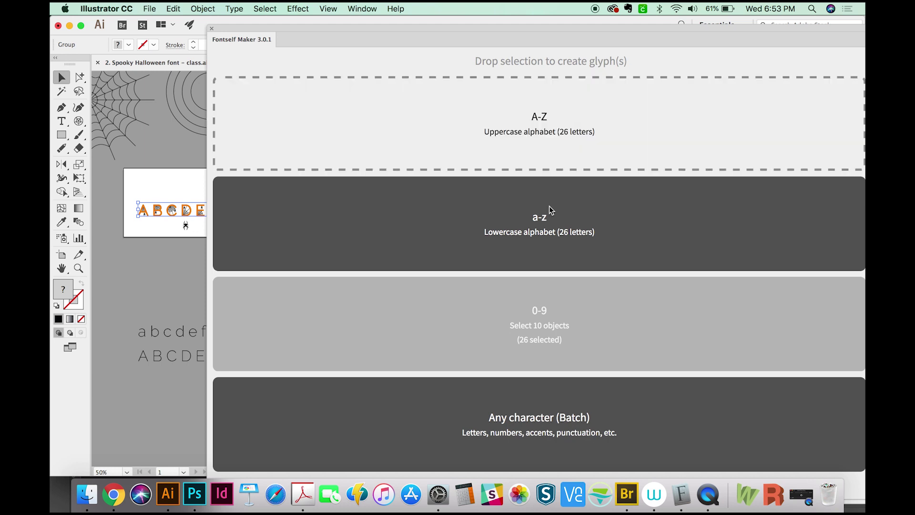
pyautogui.moveTo(549, 206); pyautogui.dragTo(591, 418)
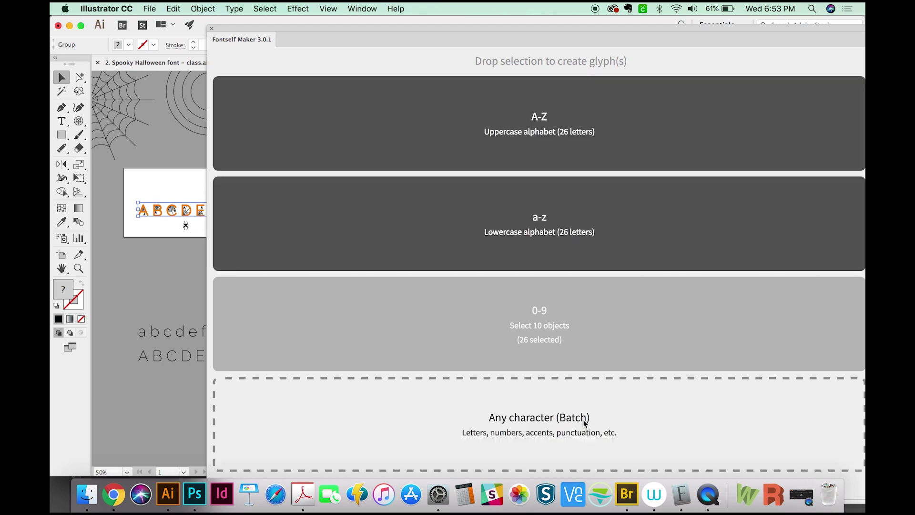
pyautogui.moveTo(554, 428); pyautogui.dragTo(590, 138)
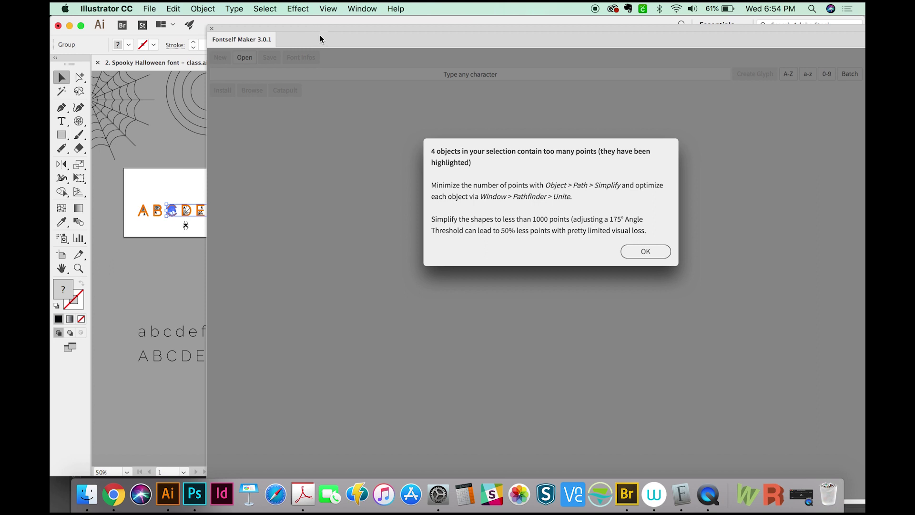
# Dismiss the too-many-points alert, deselect the letters, and close the Fontself Maker panel.
pyautogui.moveTo(319, 31); pyautogui.dragTo(371, 10)
pyautogui.click(702, 243)
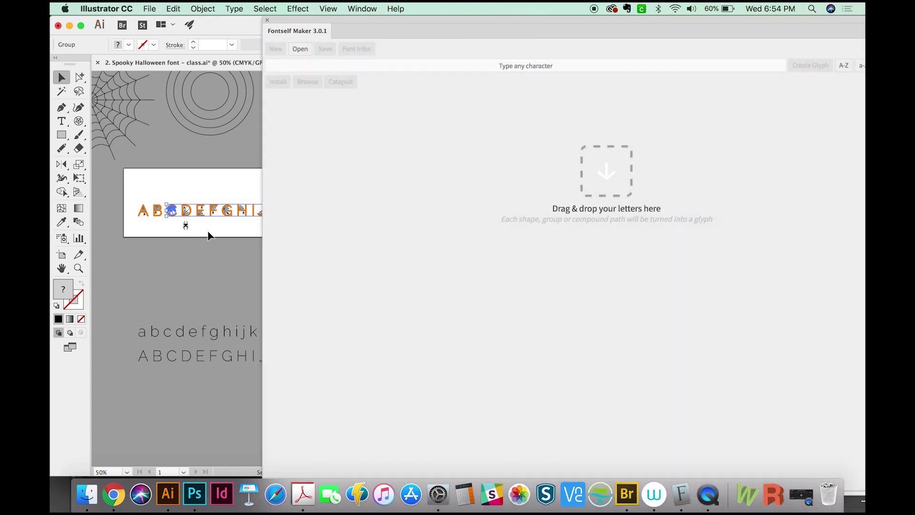
pyautogui.click(188, 264)
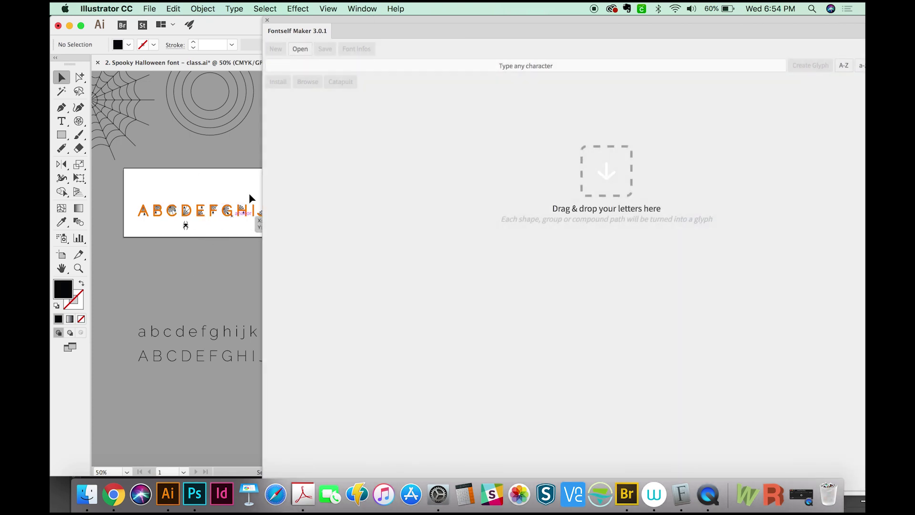
pyautogui.click(265, 22)
# Simplify the webbed letter C at 99% curve precision, reducing 1724 points to 836.
pyautogui.moveTo(135, 179); pyautogui.dragTo(220, 235)
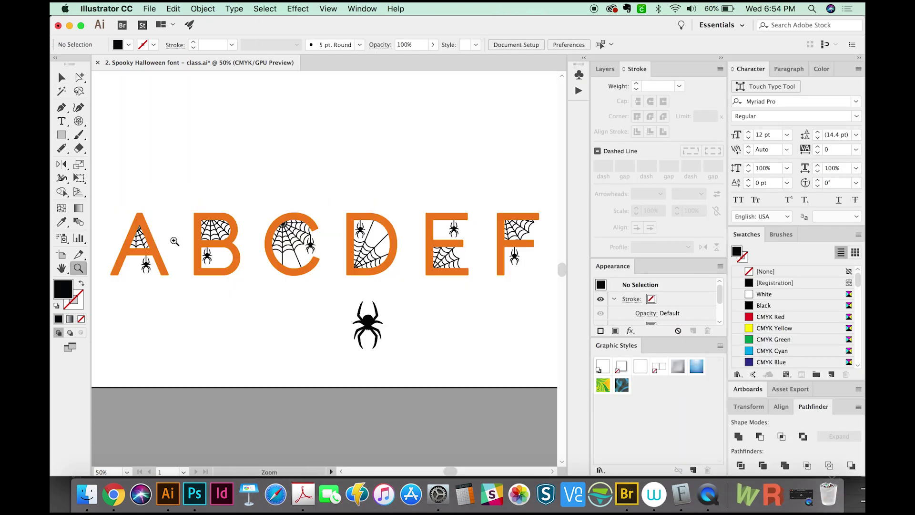
pyautogui.moveTo(308, 207); pyautogui.dragTo(293, 299)
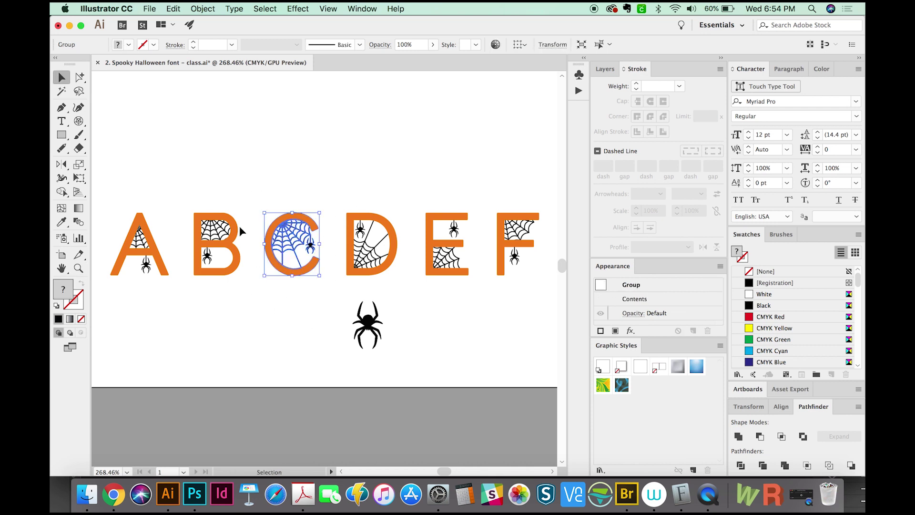
pyautogui.click(203, 8)
pyautogui.moveTo(233, 267)
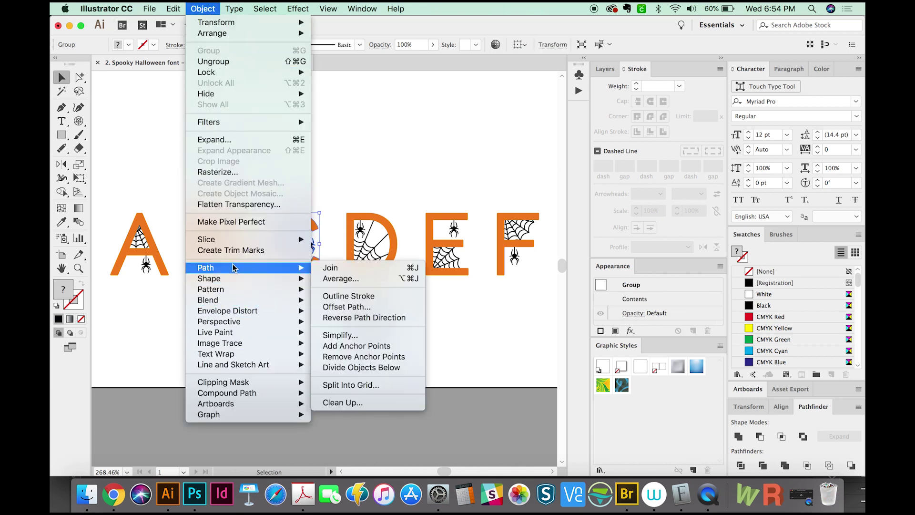
pyautogui.click(353, 335)
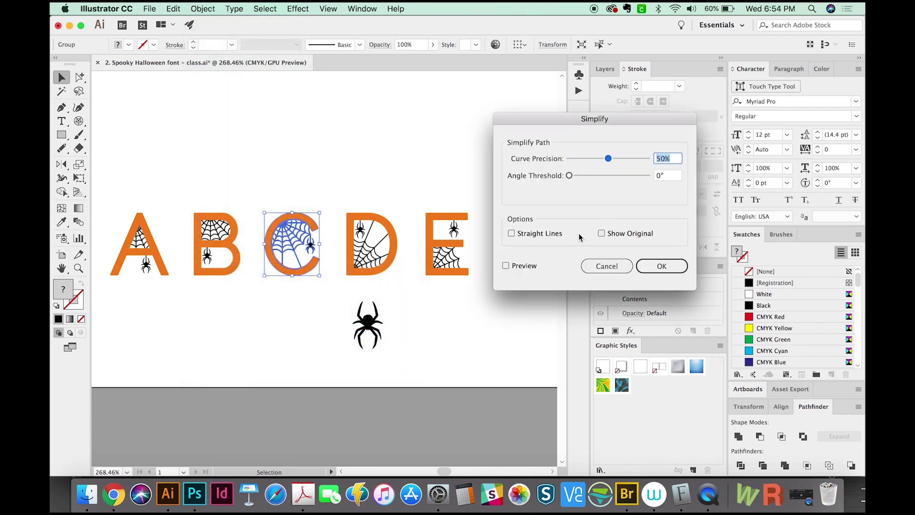
pyautogui.click(506, 266)
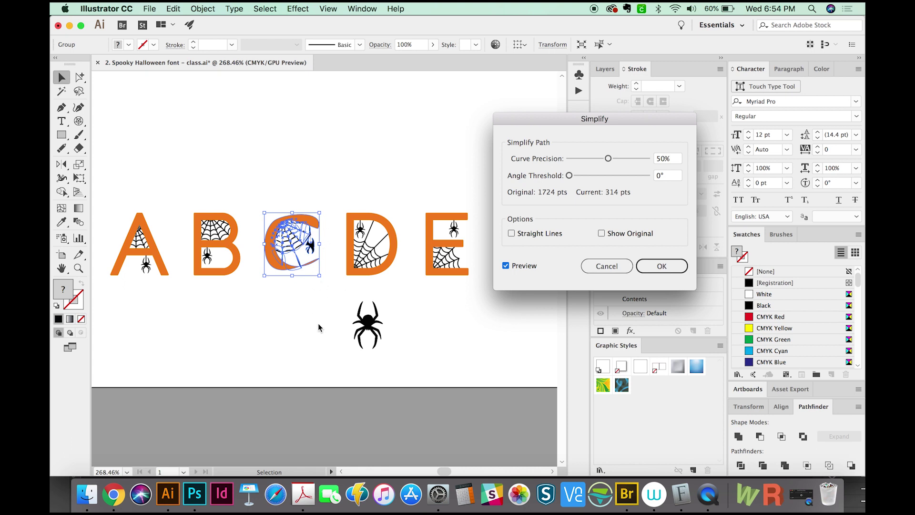
pyautogui.moveTo(608, 158); pyautogui.dragTo(647, 162)
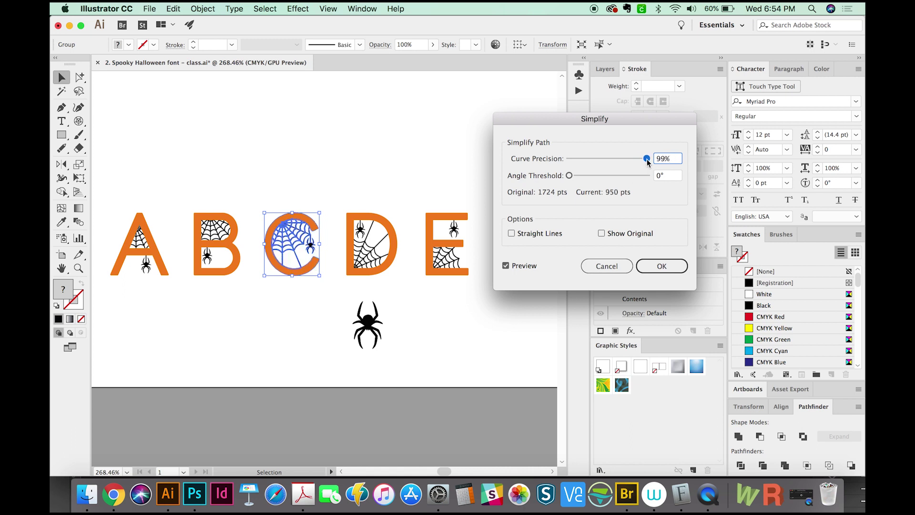
pyautogui.click(662, 266)
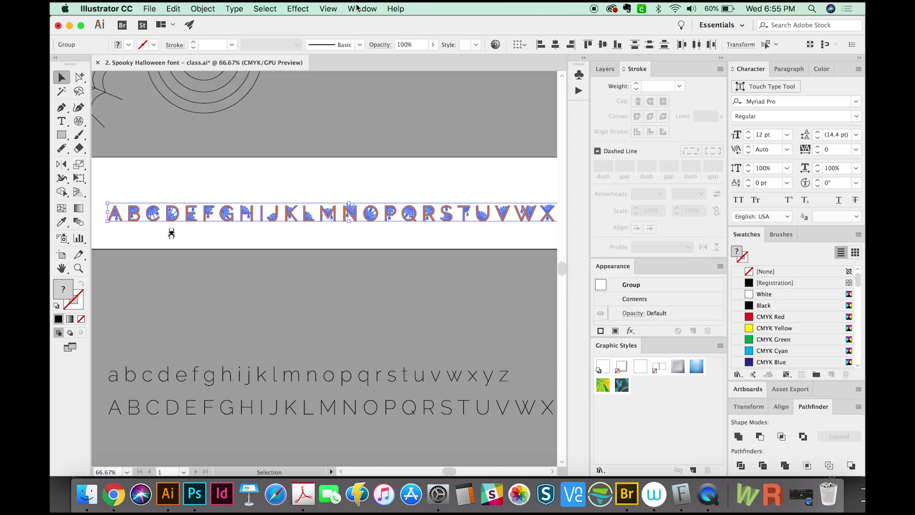
# Reopen Fontself Maker, dismiss the warning, and drop the letters onto the A-Z zone.
pyautogui.click(362, 9)
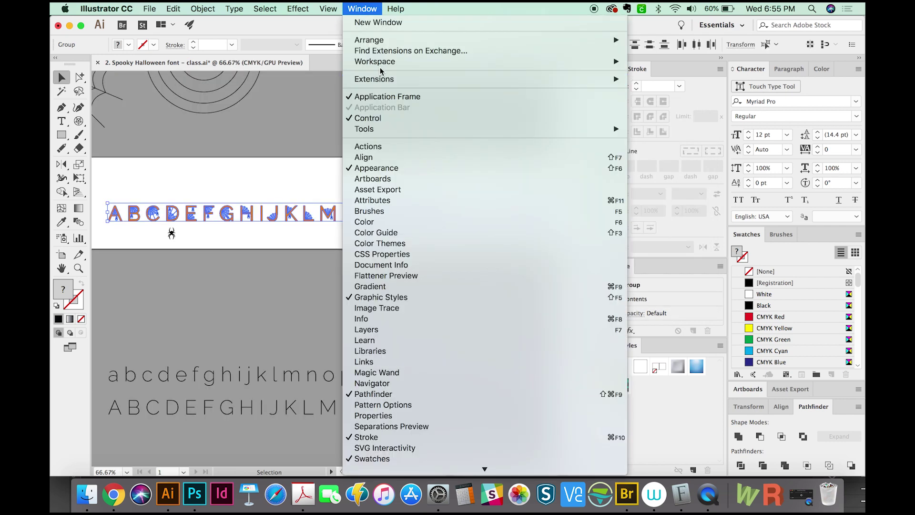
pyautogui.moveTo(389, 81)
pyautogui.click(672, 79)
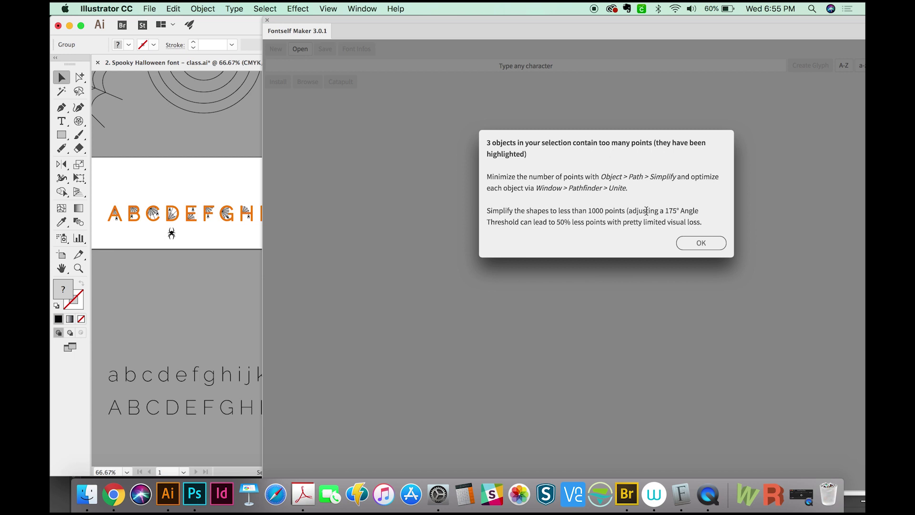
pyautogui.click(712, 245)
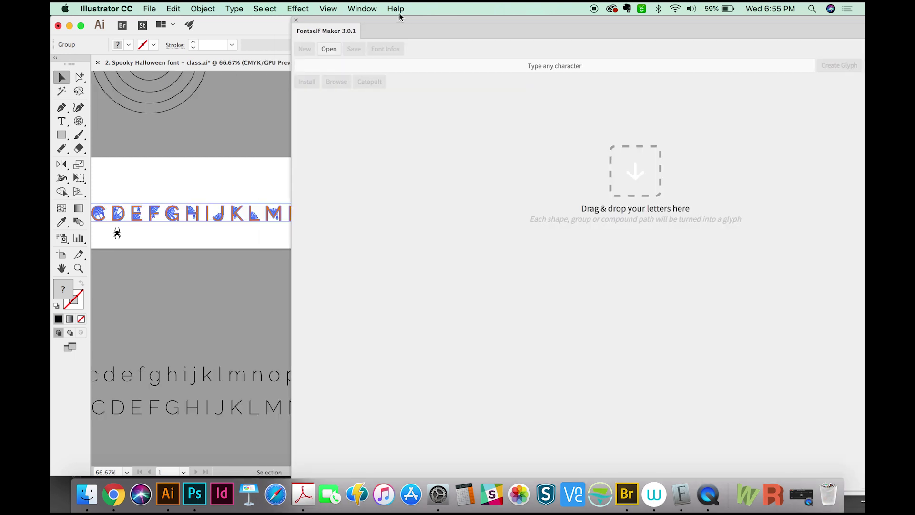
pyautogui.moveTo(237, 214); pyautogui.dragTo(640, 139)
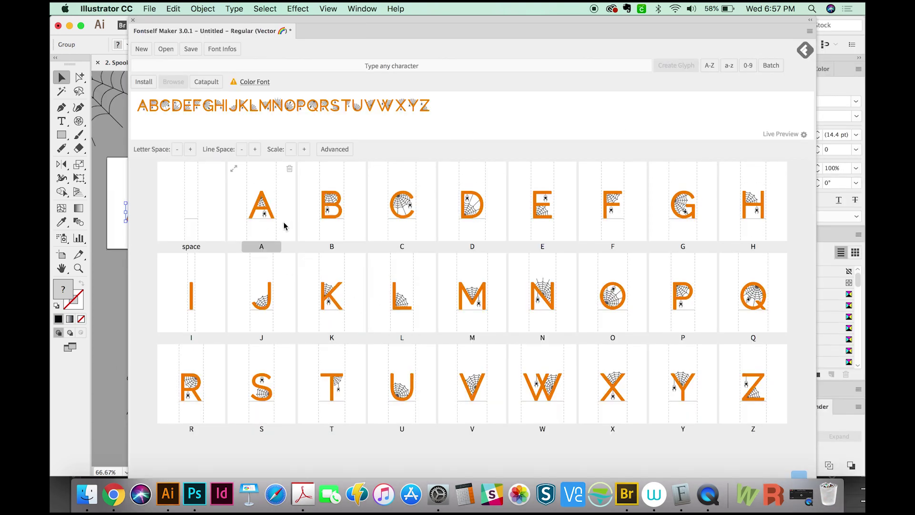
# Check the character labels assigned to the A and V glyphs.
pyautogui.doubleClick(271, 245)
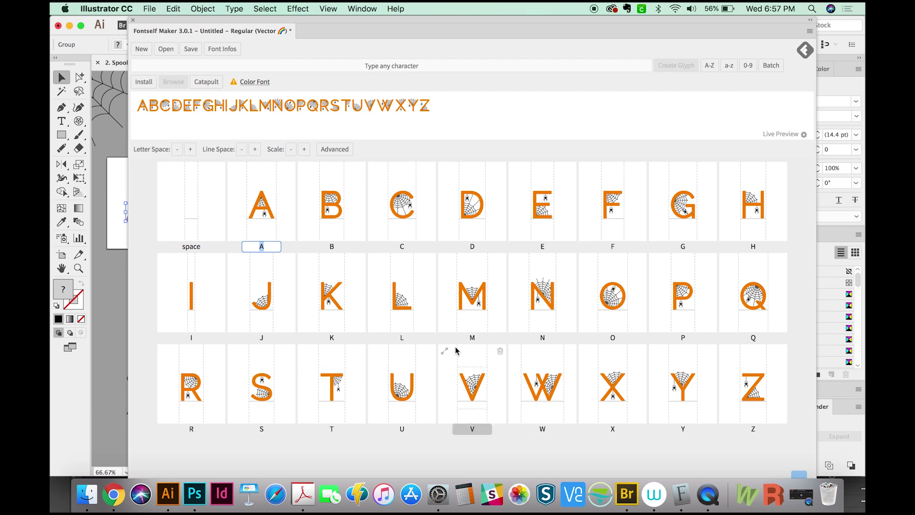
pyautogui.click(472, 428)
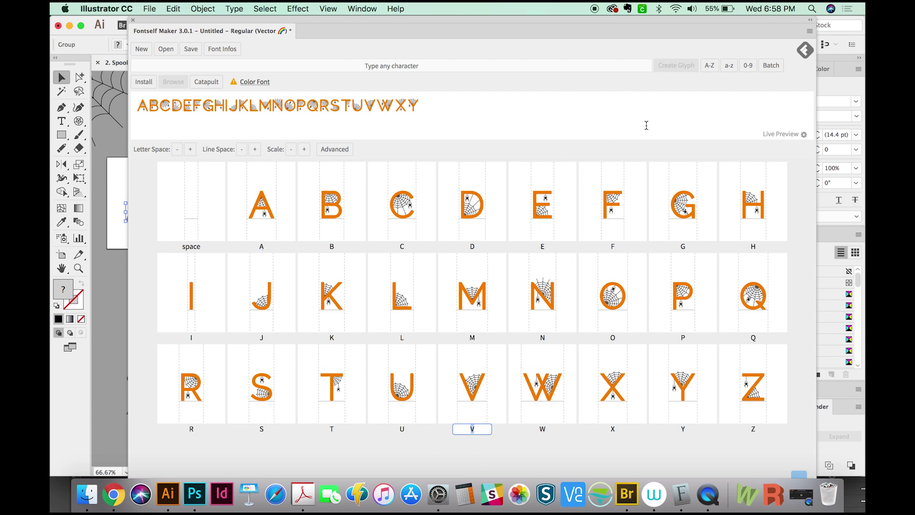
pyautogui.click(128, 143)
# Add the black spider as a new batch glyph assigned to the character 1.
pyautogui.moveTo(333, 30); pyautogui.dragTo(393, 30)
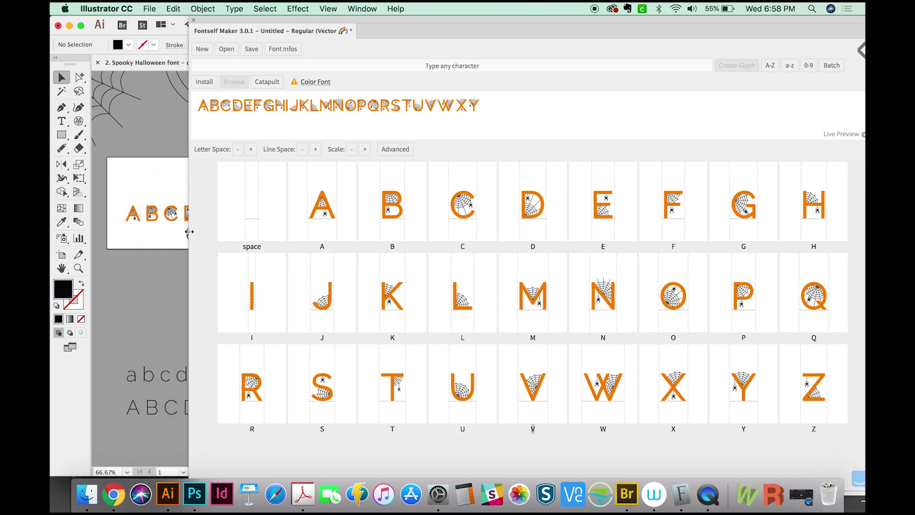
pyautogui.moveTo(387, 28); pyautogui.dragTo(431, 23)
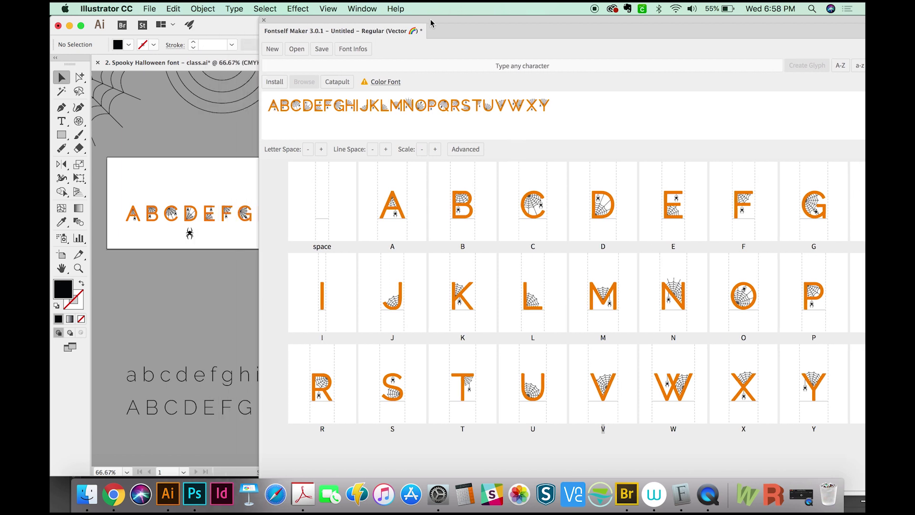
pyautogui.moveTo(186, 239); pyautogui.dragTo(555, 247)
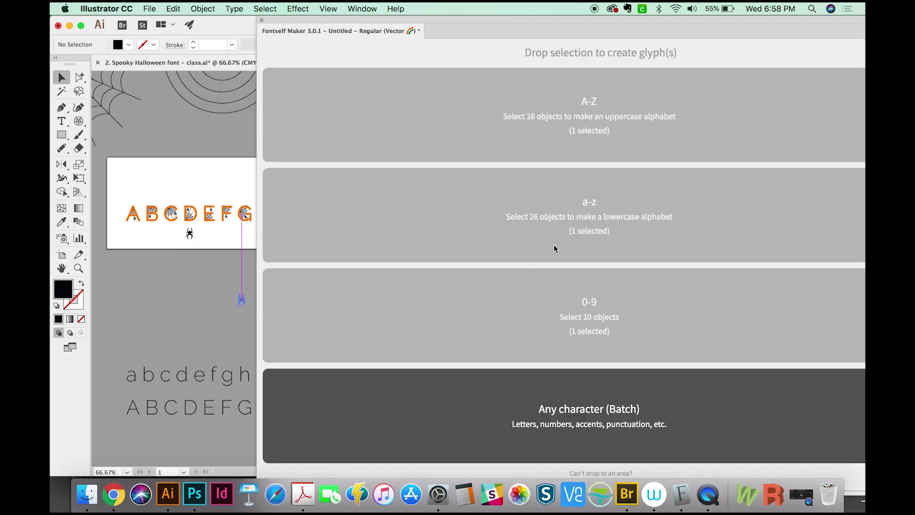
pyautogui.moveTo(604, 328); pyautogui.dragTo(587, 386)
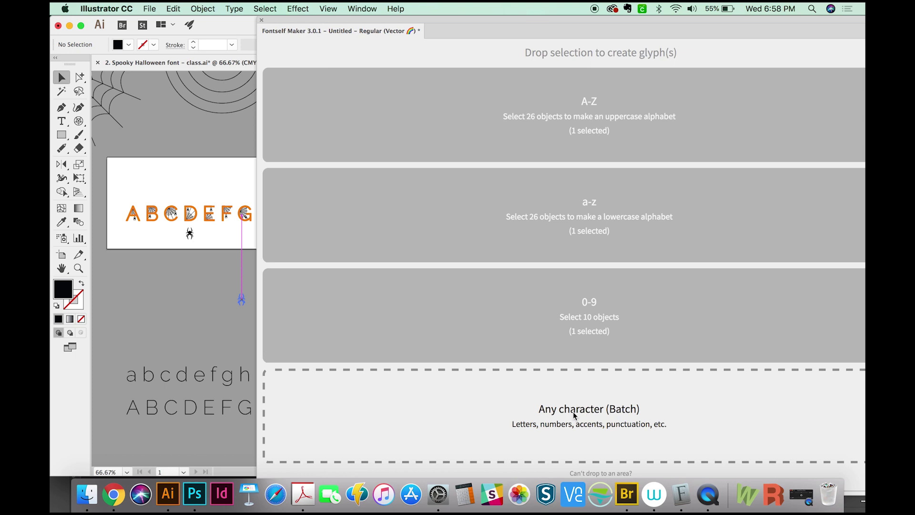
pyautogui.moveTo(574, 416); pyautogui.dragTo(565, 418)
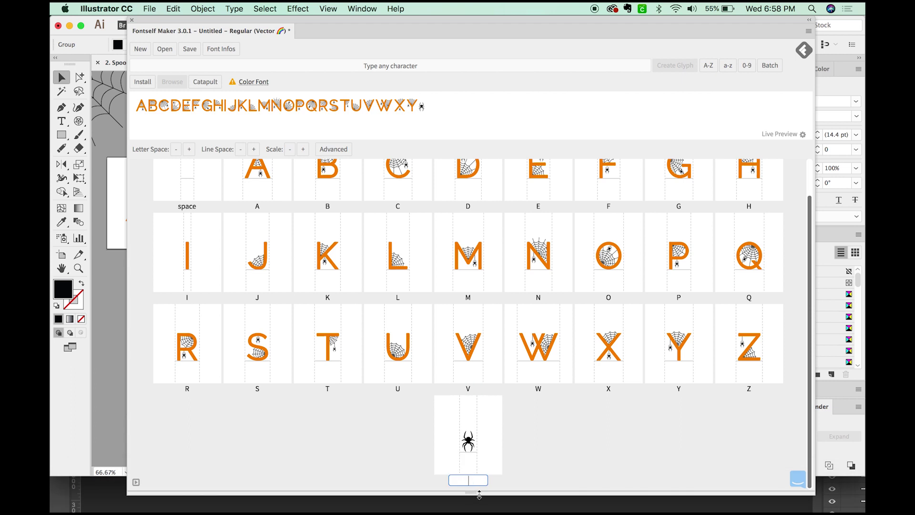
pyautogui.write('1')
pyautogui.press('Return')
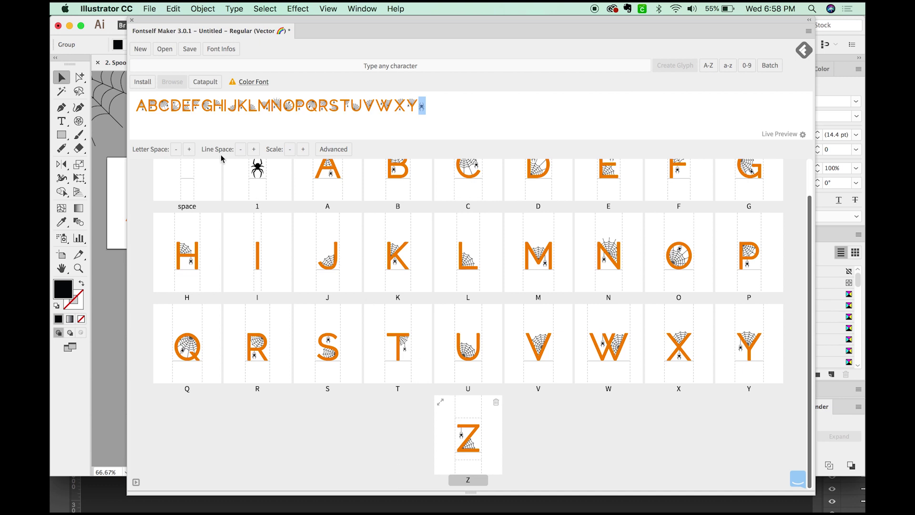
# Move the spider glyph up so its Bottom value goes from 72 to 141.
pyautogui.doubleClick(258, 167)
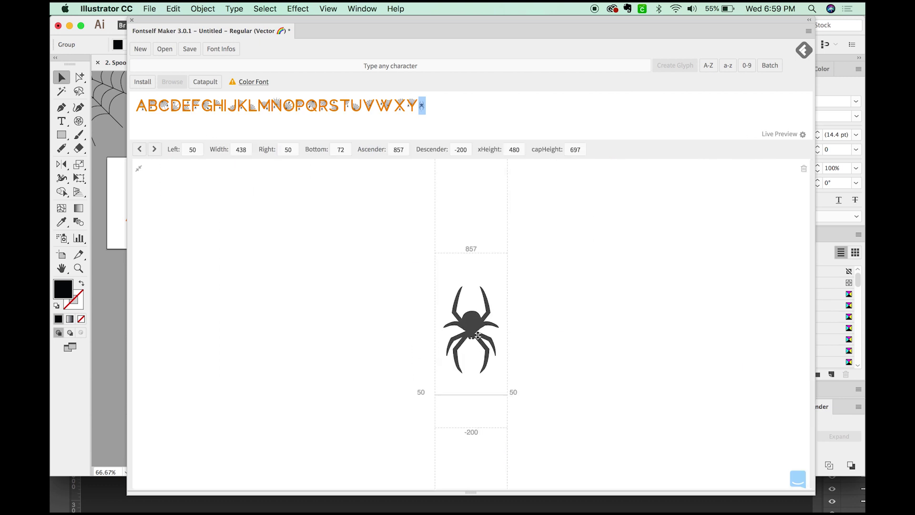
pyautogui.moveTo(477, 335); pyautogui.dragTo(479, 341)
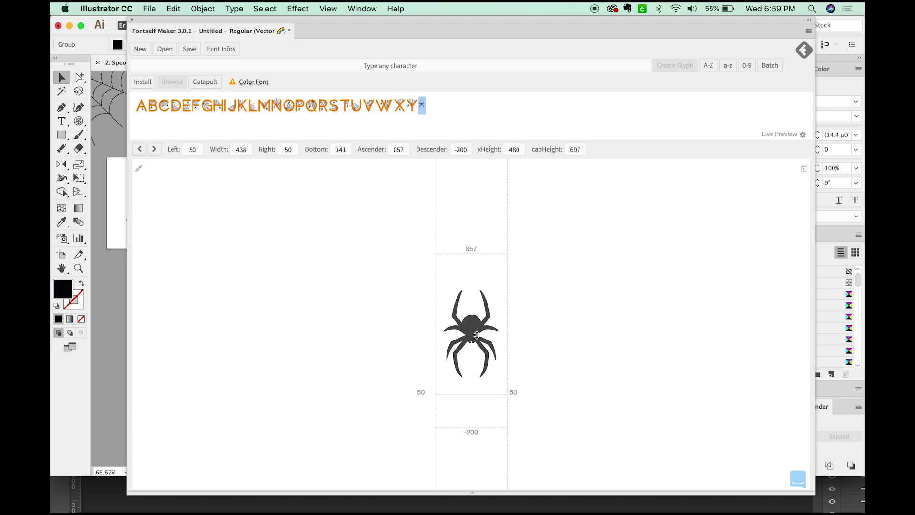
pyautogui.moveTo(479, 330); pyautogui.dragTo(475, 325)
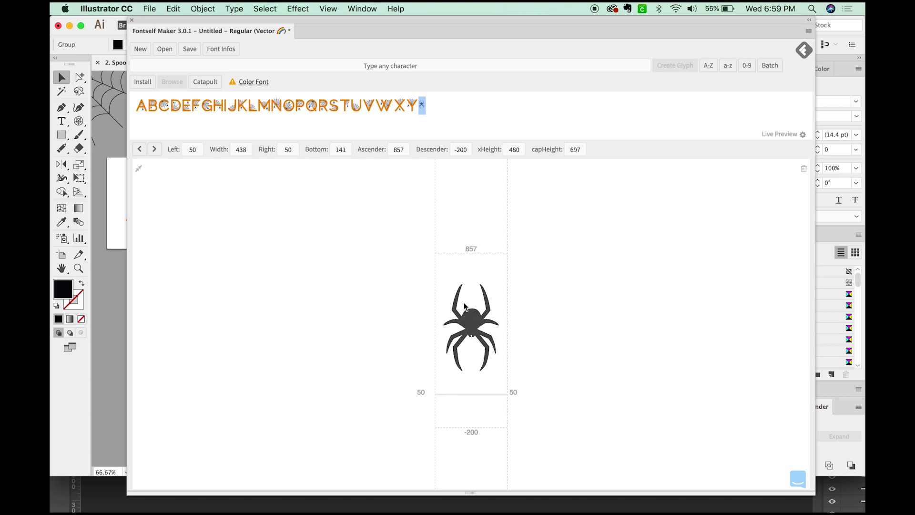
pyautogui.click(139, 171)
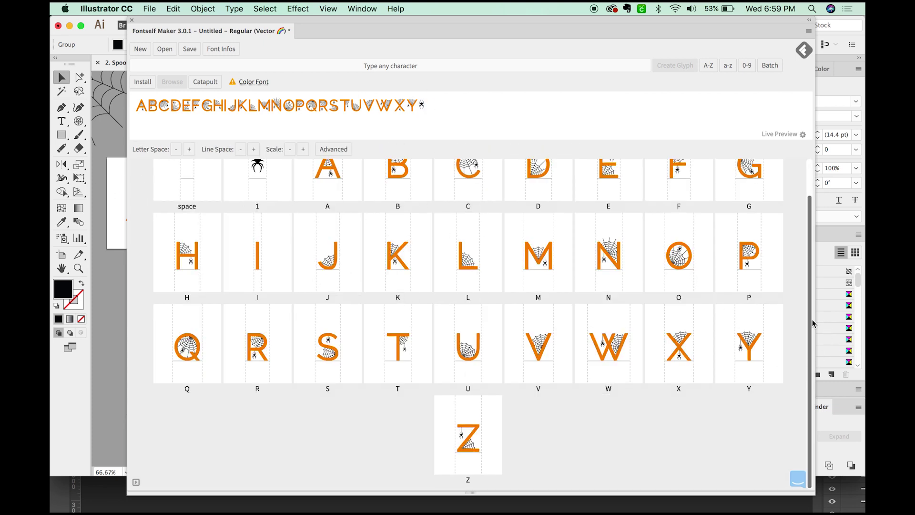
# Drop the spider artwork into Fontself's Any character zone as glyph 1, redock the panel, and save.
pyautogui.scroll(2, 808, 324)
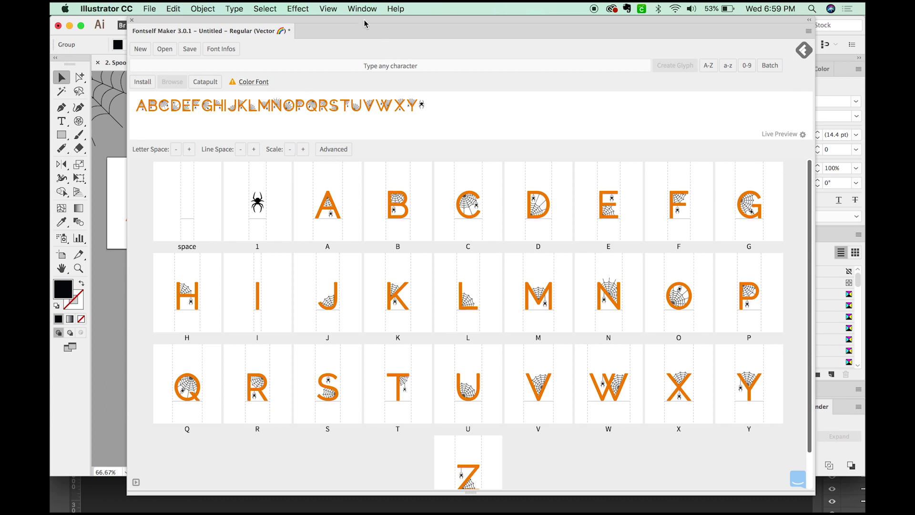
pyautogui.moveTo(366, 20); pyautogui.dragTo(502, 20)
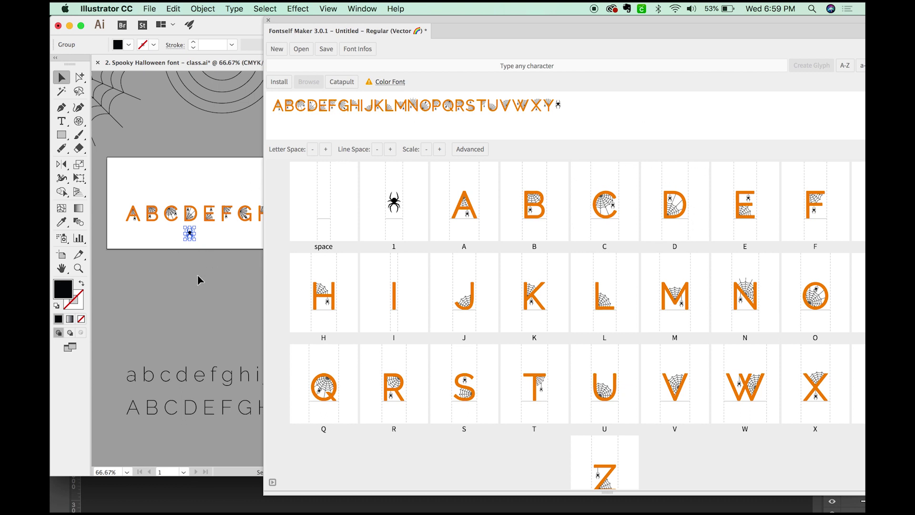
pyautogui.moveTo(189, 233); pyautogui.dragTo(480, 193)
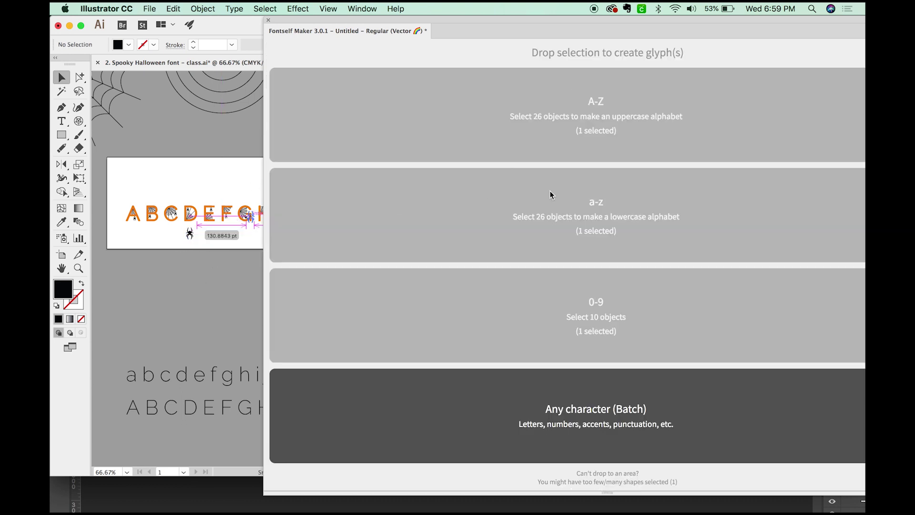
pyautogui.moveTo(550, 195); pyautogui.dragTo(570, 397)
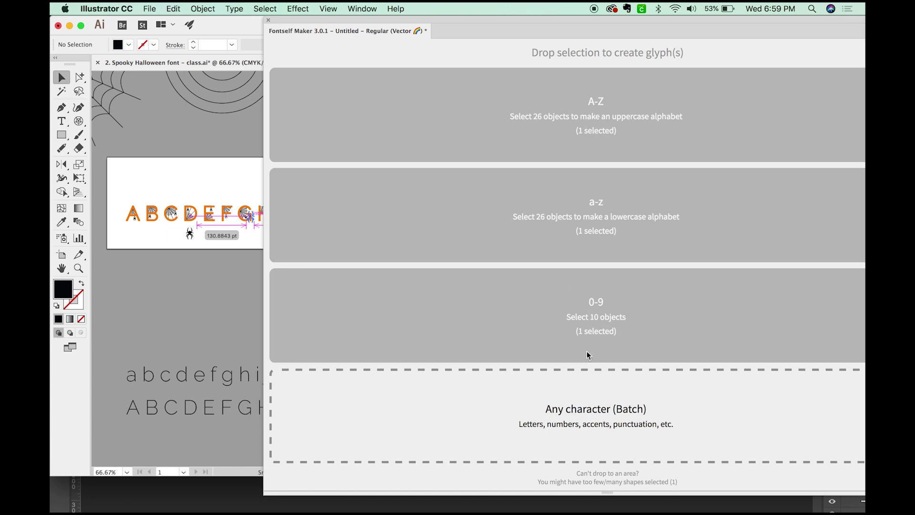
pyautogui.moveTo(587, 355); pyautogui.dragTo(588, 374)
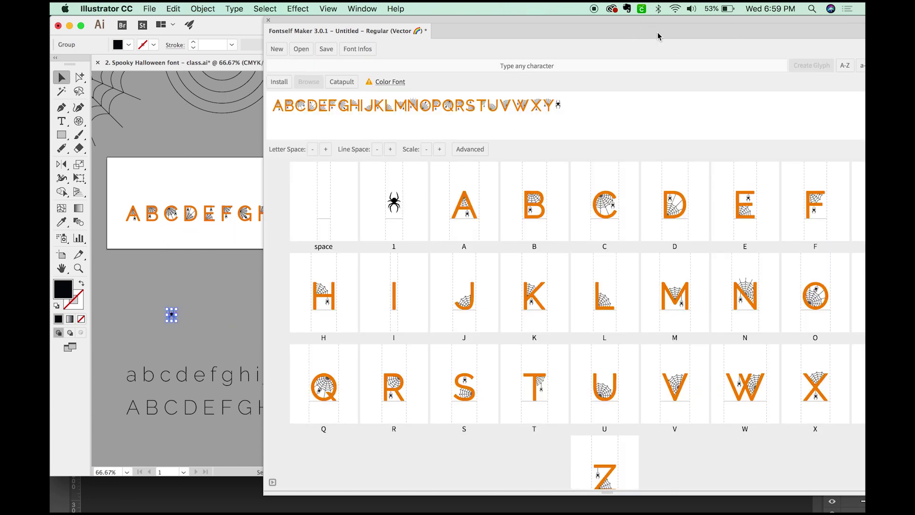
pyautogui.moveTo(658, 36); pyautogui.dragTo(500, 6)
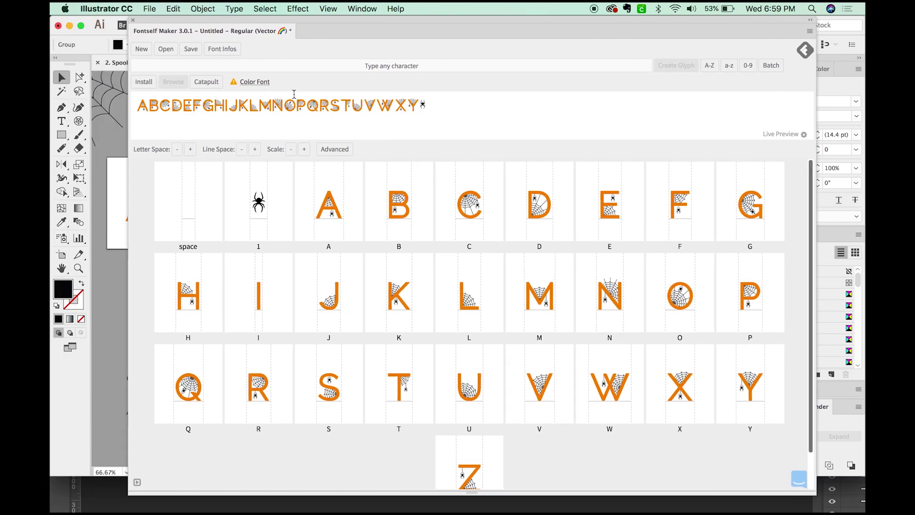
pyautogui.click(188, 51)
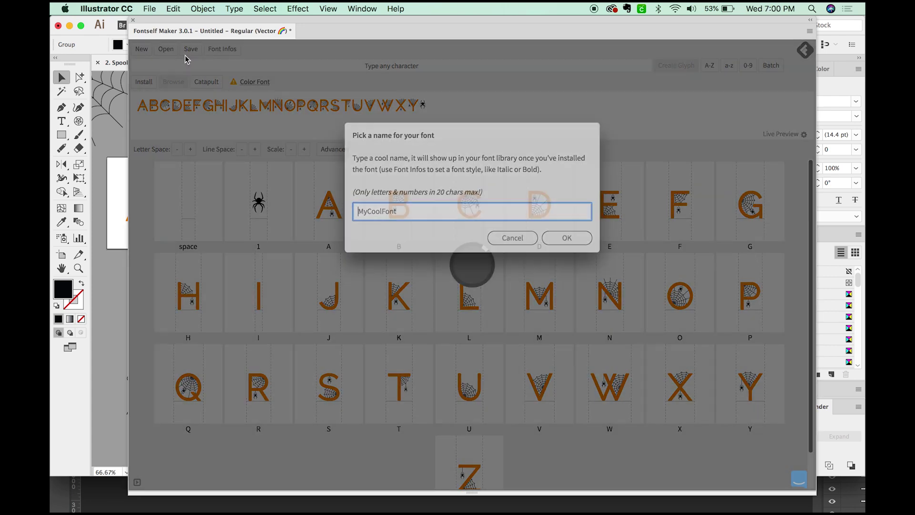
# Name the font Halloweenspider and save it to the Desktop as Halloweenspider.otf.
pyautogui.write('Hallow')
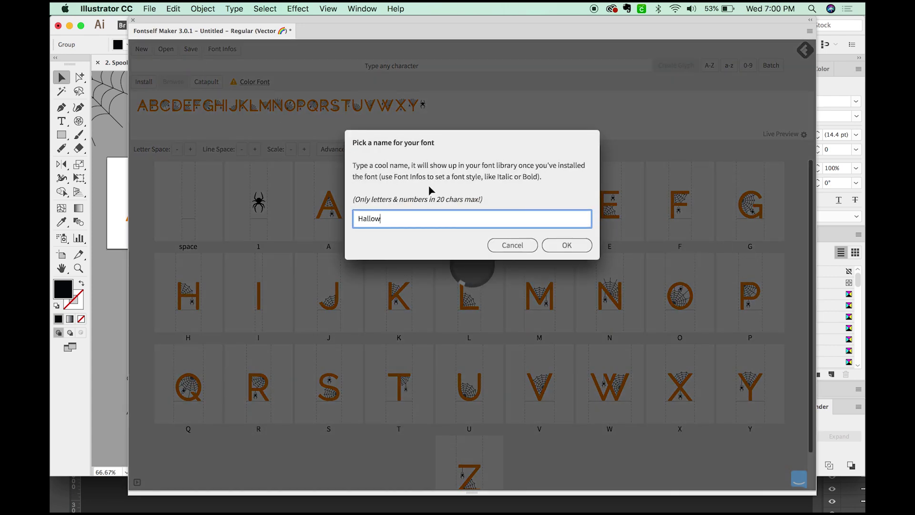
pyautogui.write('eenspider')
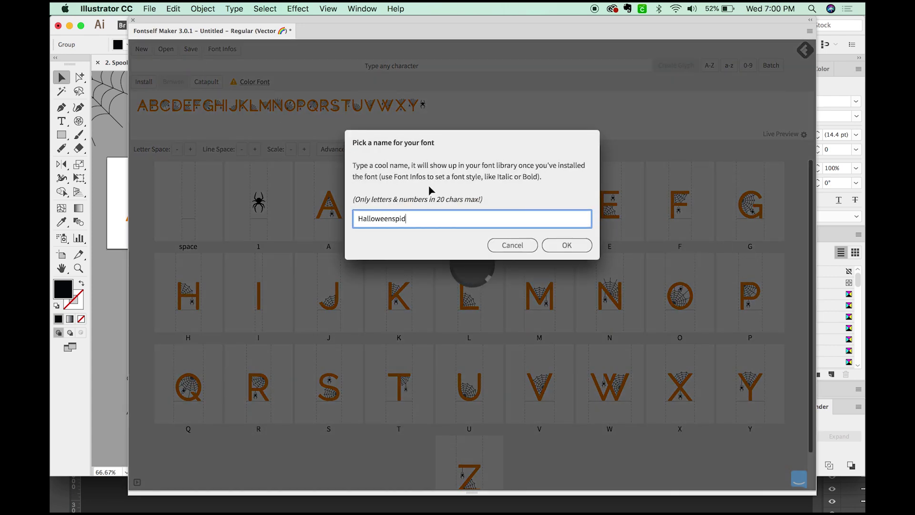
pyautogui.click(567, 246)
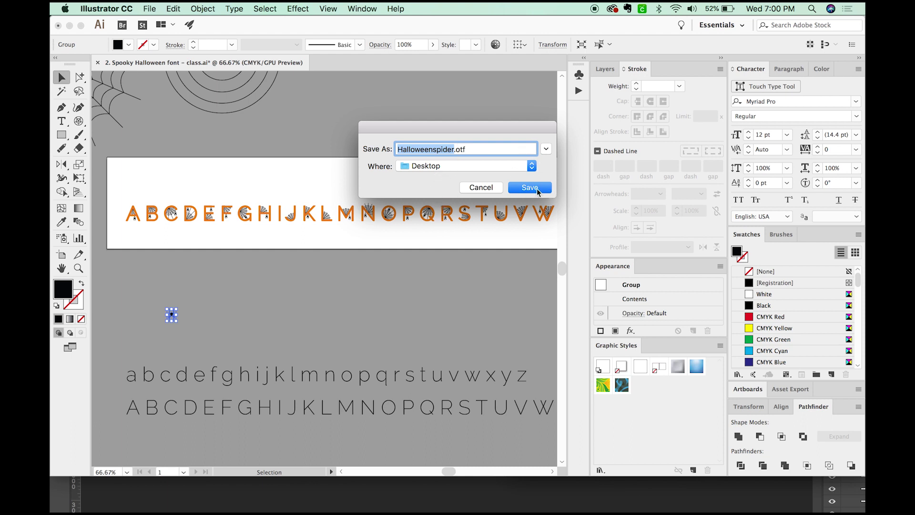
pyautogui.click(537, 190)
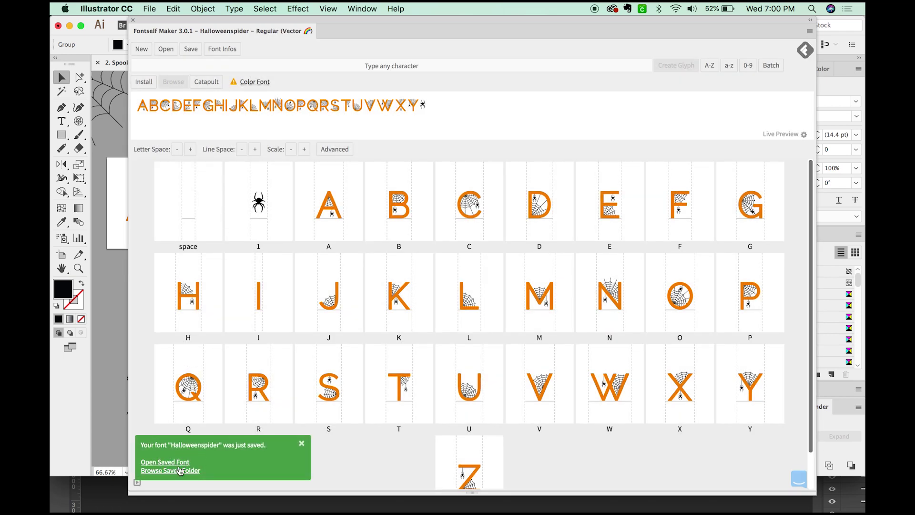
# Install Halloweenspider Regular through Font Book, then return to Illustrator with Fontself Maker closed.
pyautogui.click(177, 462)
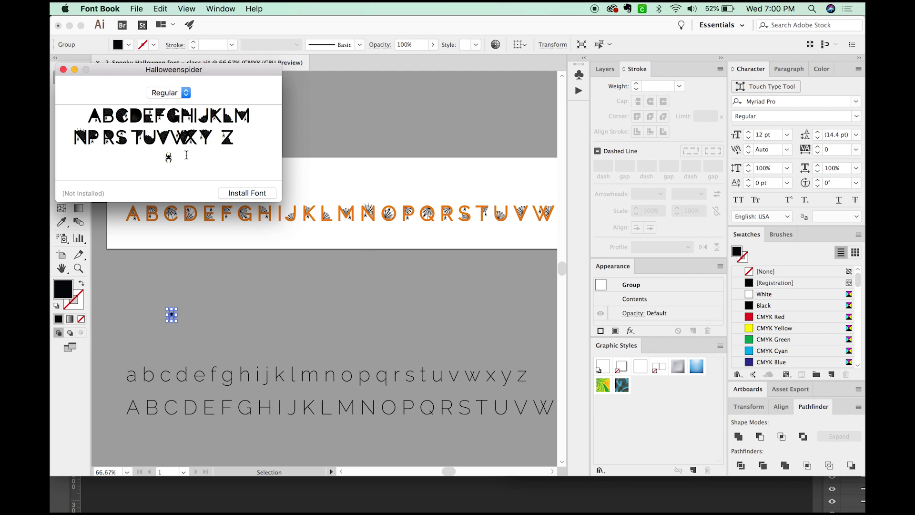
pyautogui.click(247, 193)
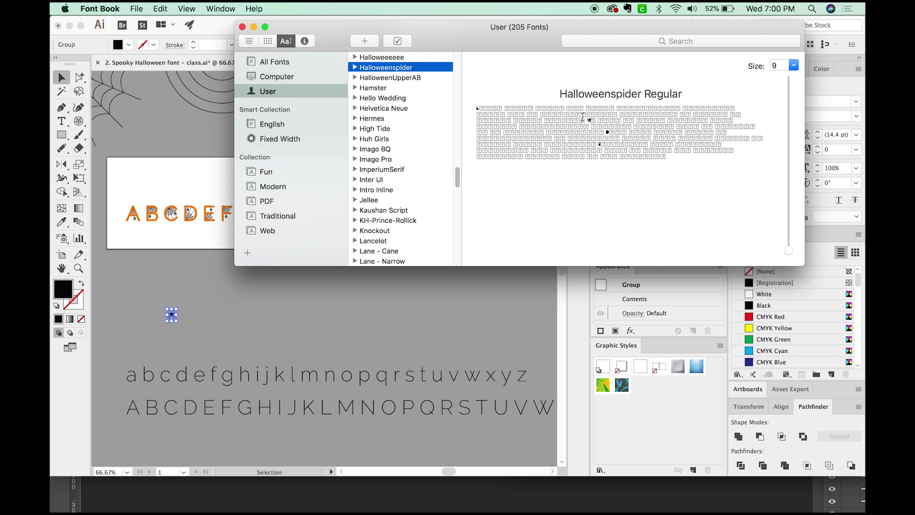
pyautogui.click(380, 313)
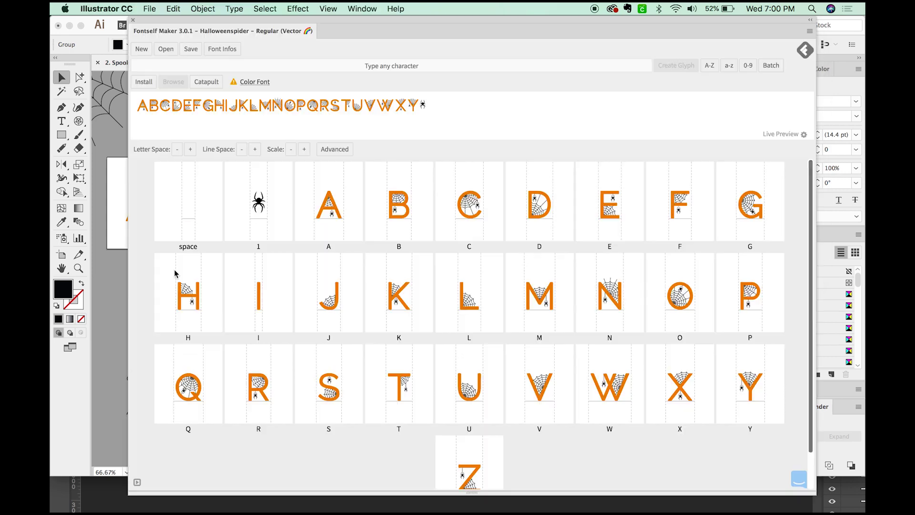
pyautogui.click(133, 21)
# Create a text object on the artboard reading '1 HALLOWEEN 1'.
pyautogui.moveTo(317, 306); pyautogui.dragTo(336, 277)
pyautogui.press('t')
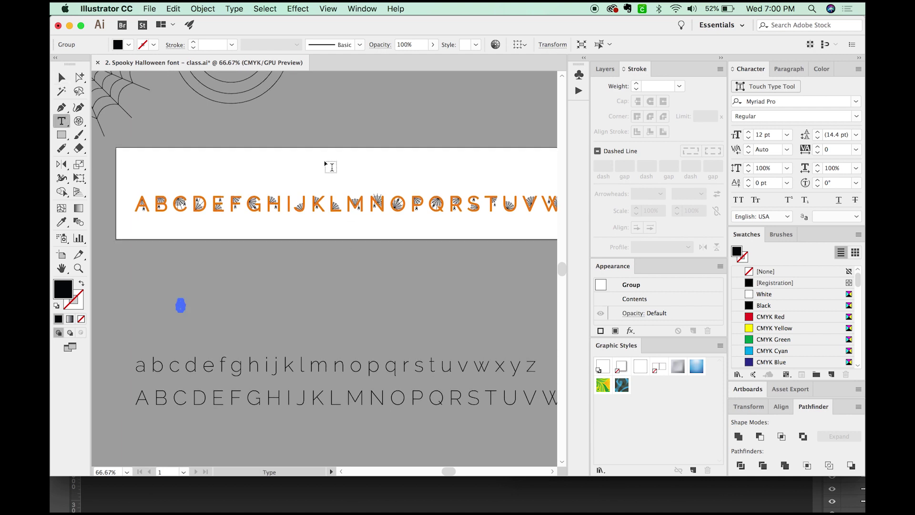
pyautogui.click(322, 161)
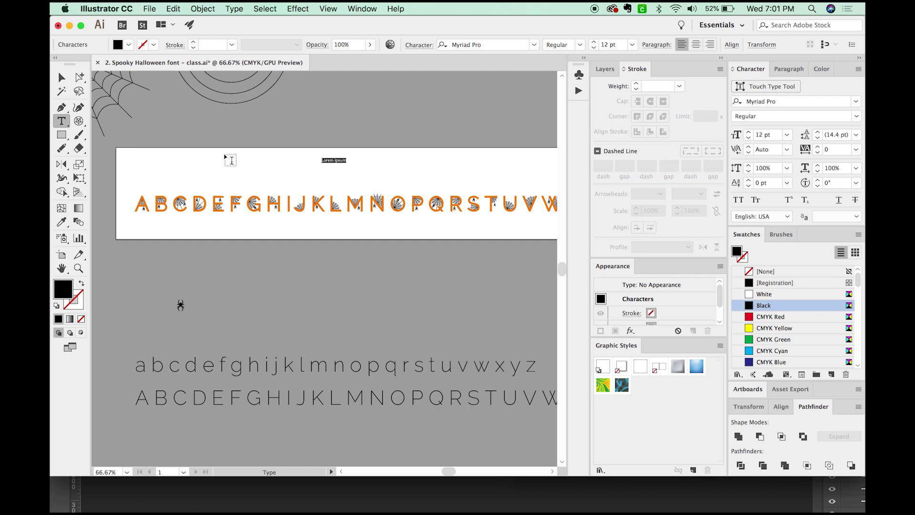
pyautogui.write('1 HALLOWEEN 1')
pyautogui.press('Escape')
# Enlarge the title to about 84 pt and move it above the spiderweb alphabet.
pyautogui.moveTo(354, 163); pyautogui.dragTo(537, 204)
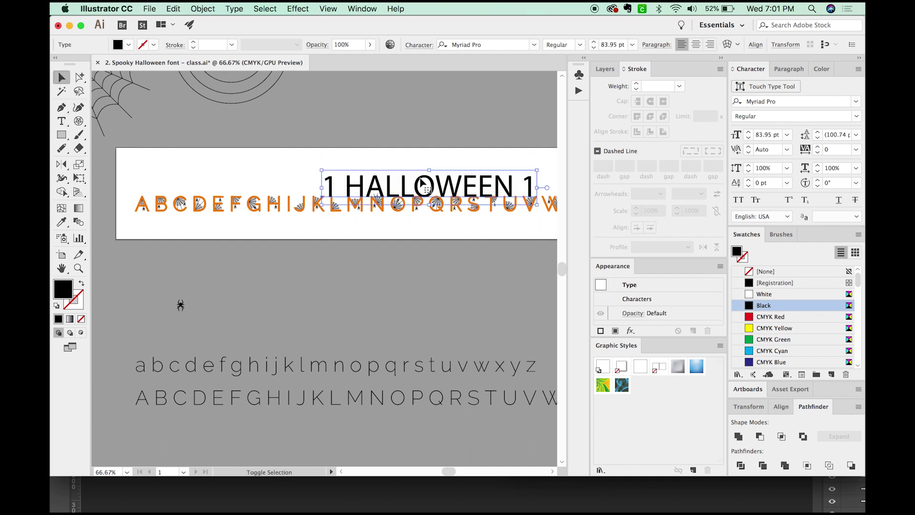
pyautogui.moveTo(421, 183); pyautogui.dragTo(385, 165)
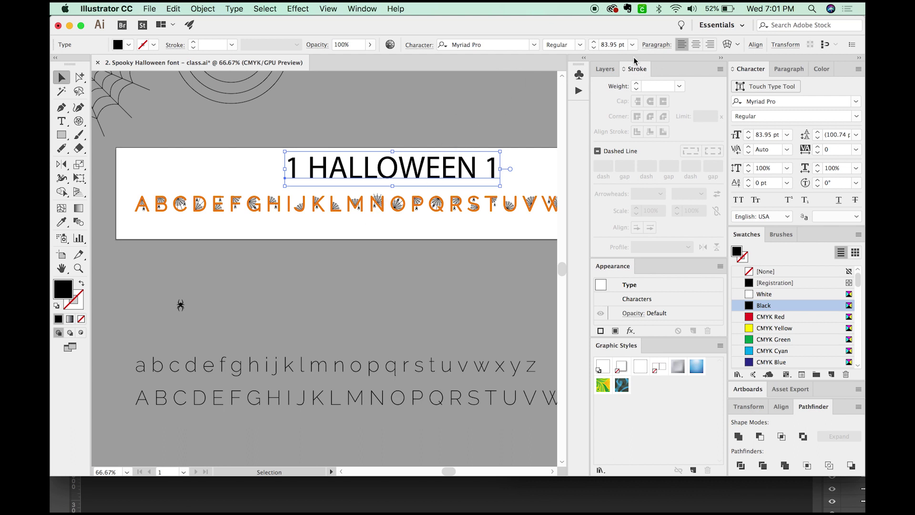
pyautogui.click(496, 45)
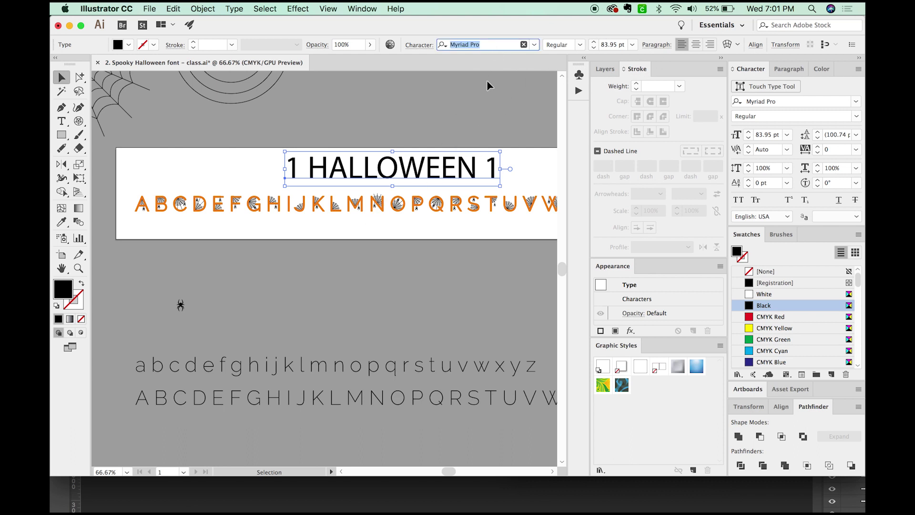
# Set the title in the Halloweenspider font and zoom in on it.
pyautogui.write('hallow')
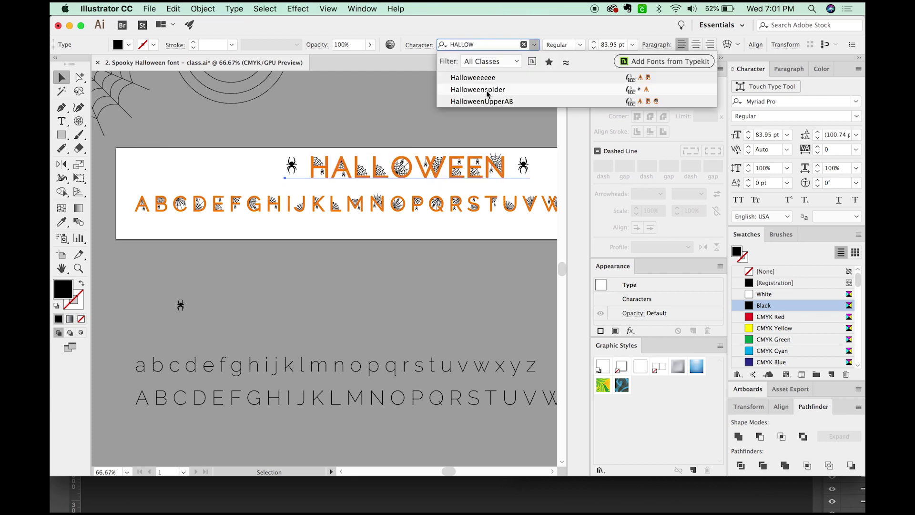
pyautogui.press('Return')
pyautogui.press('z')
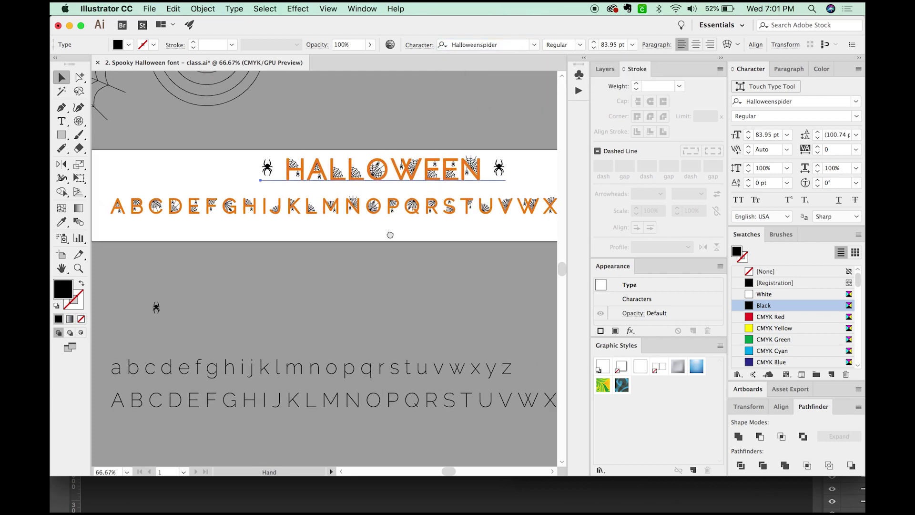
pyautogui.click(332, 257)
pyautogui.click(332, 257)
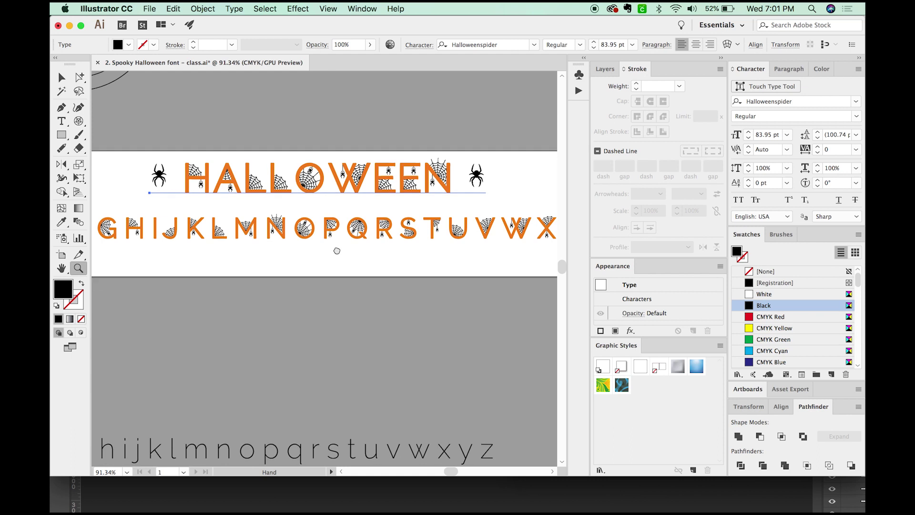
# Add a row of spider glyphs, typed as ')', at the start of the title.
pyautogui.press('t')
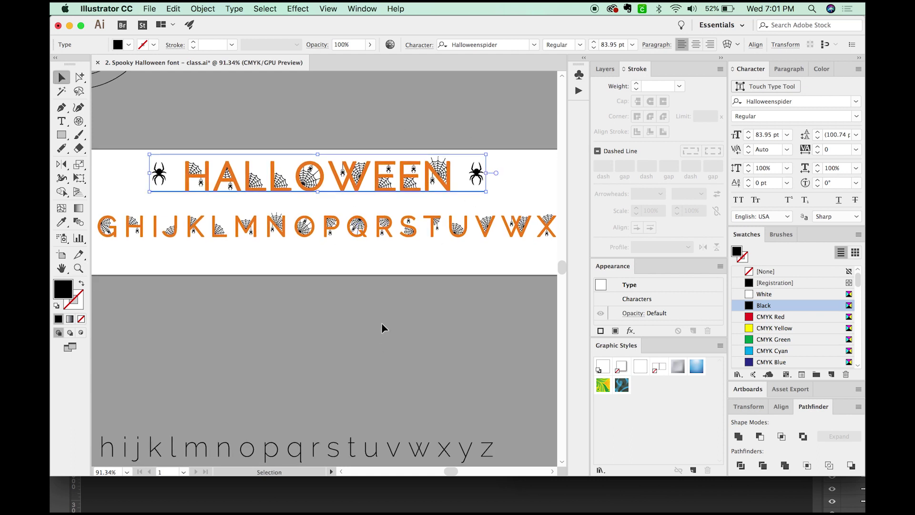
pyautogui.click(292, 202)
pyautogui.write('))))SPOOKY')
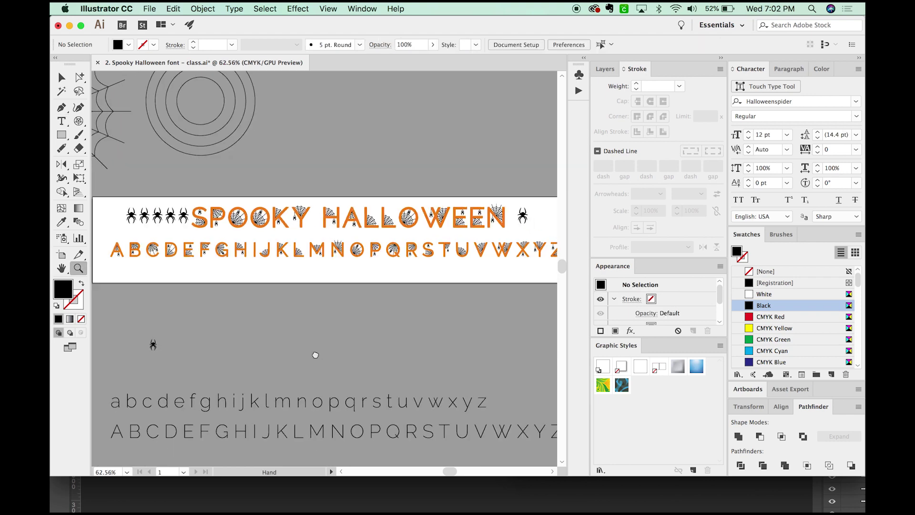
pyautogui.scroll(1, 315, 351)
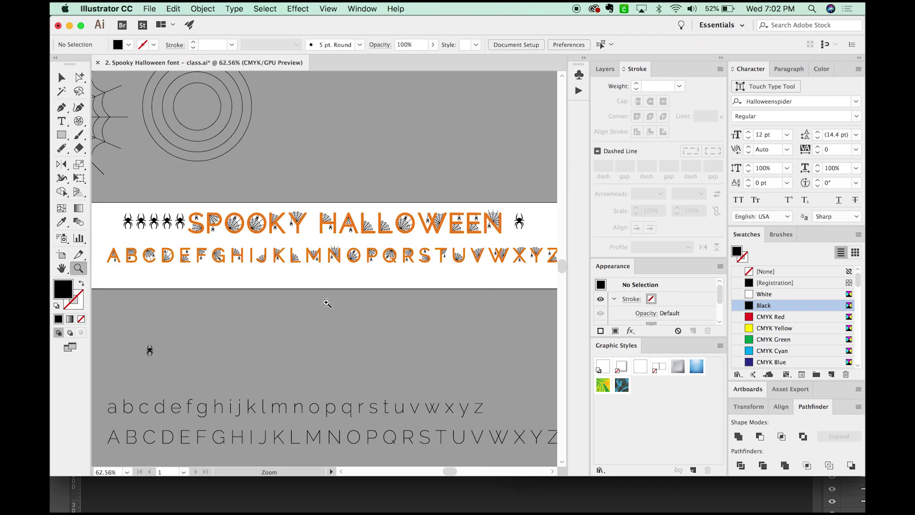